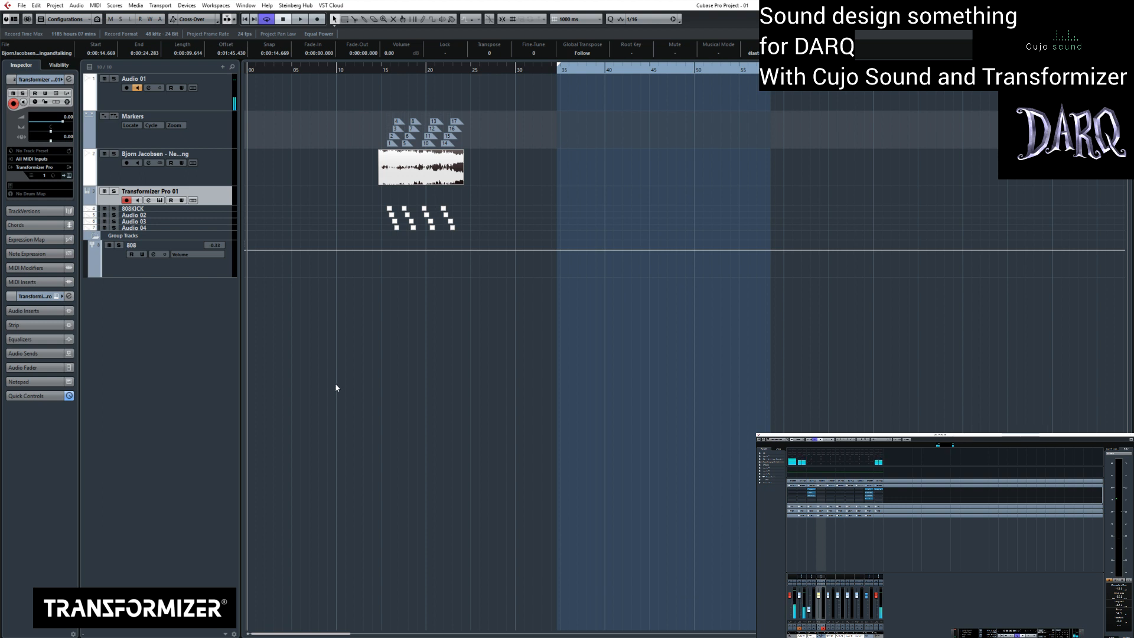
Step: Open the Transformizer Pro instrument editor and the media browser with the subway ambience samples
key(F11)
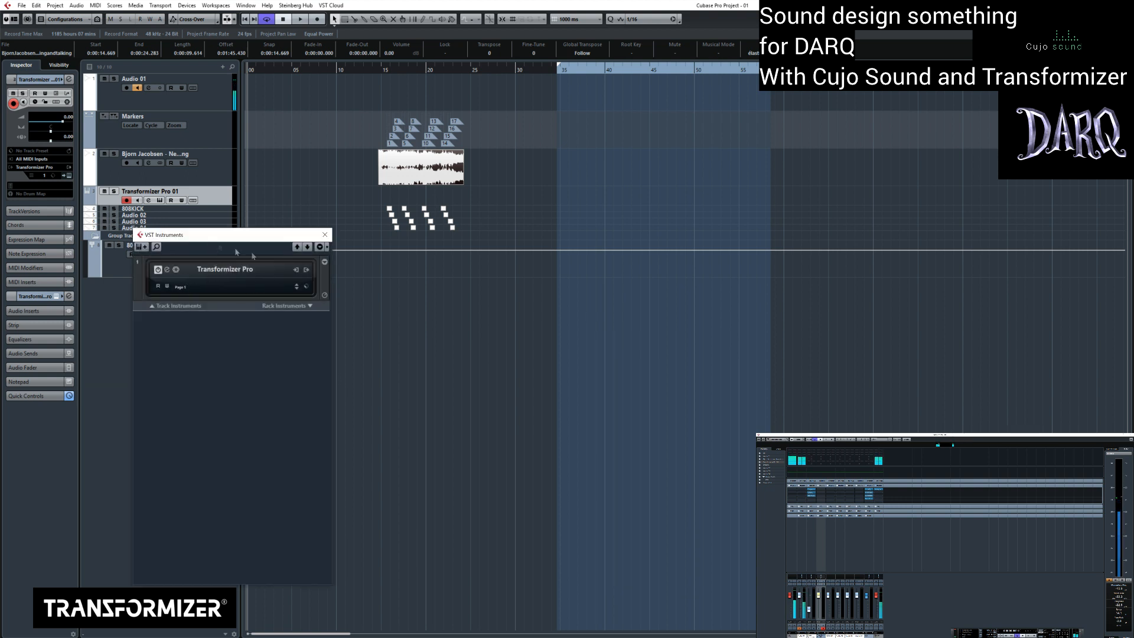
click(823, 584)
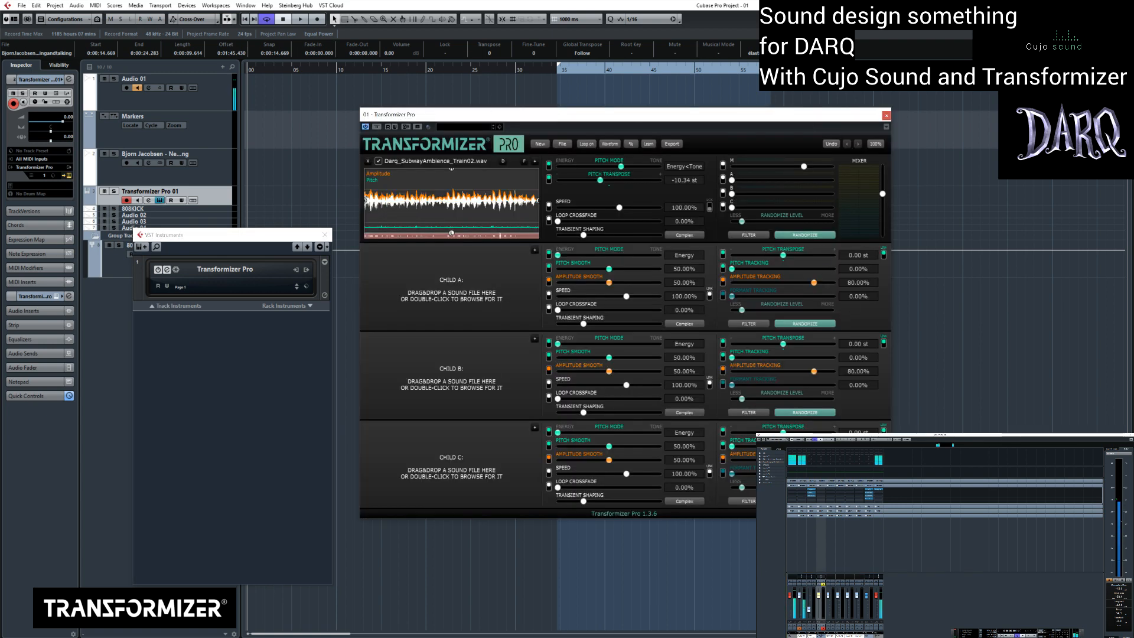
key(F5)
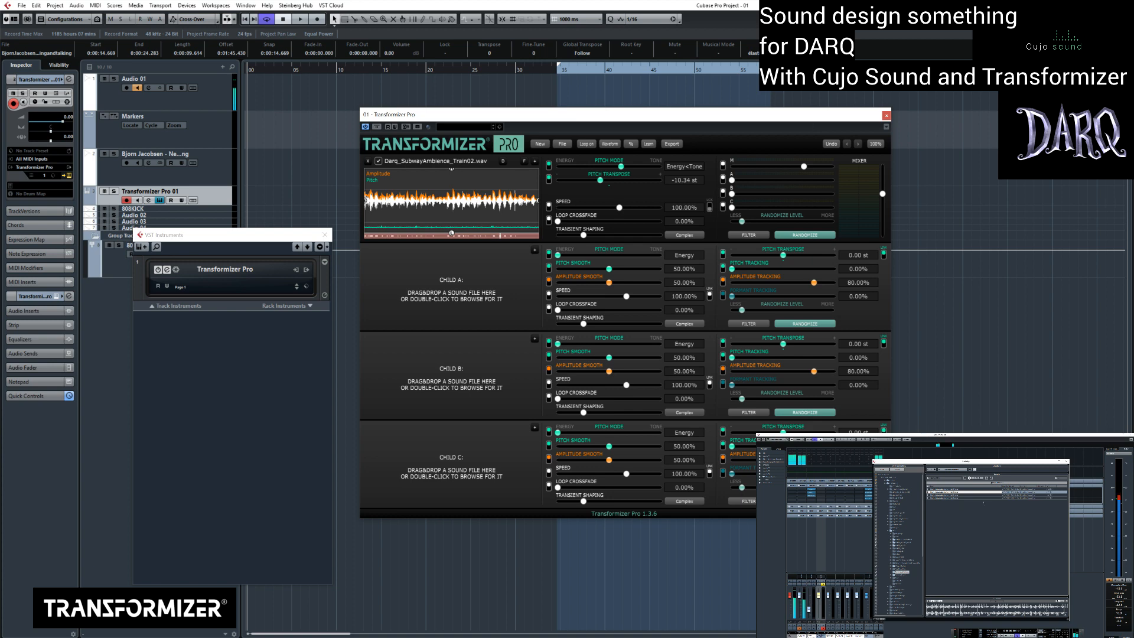
Step: Audition the subway ambience samples and play Darq_SubwayAmbience_Train02.wav in the master layer
click(954, 495)
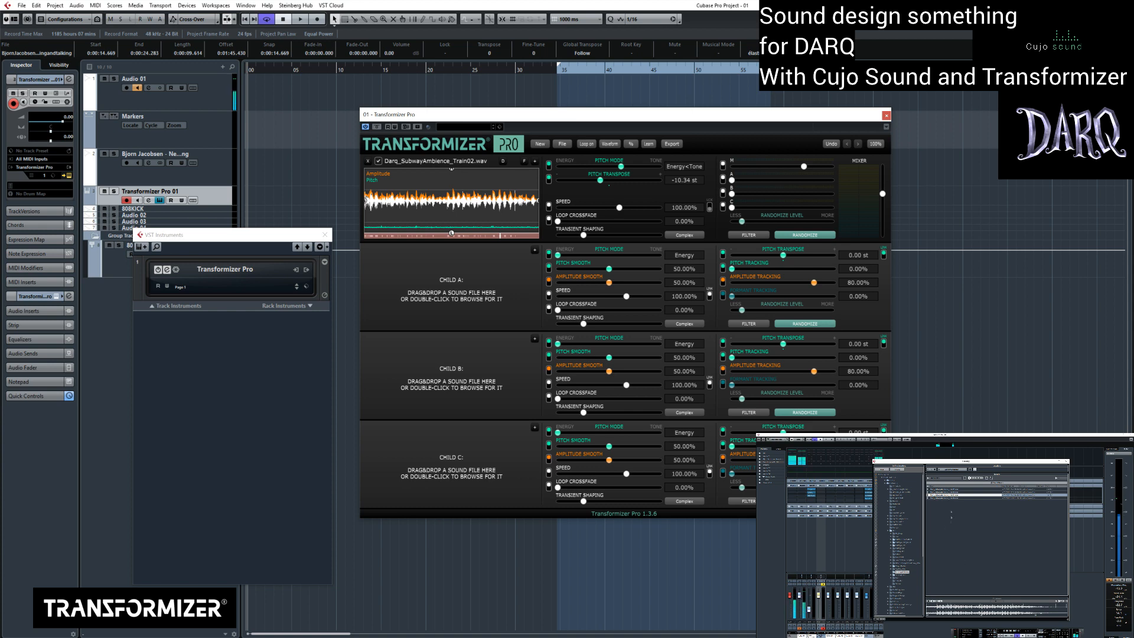
click(948, 499)
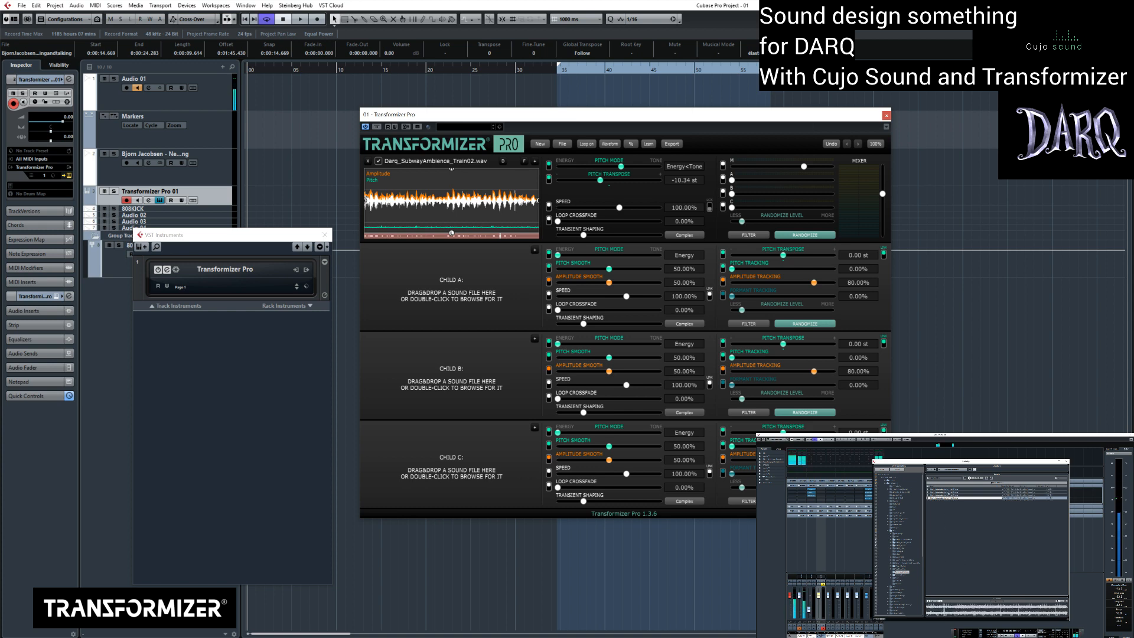
key(Up)
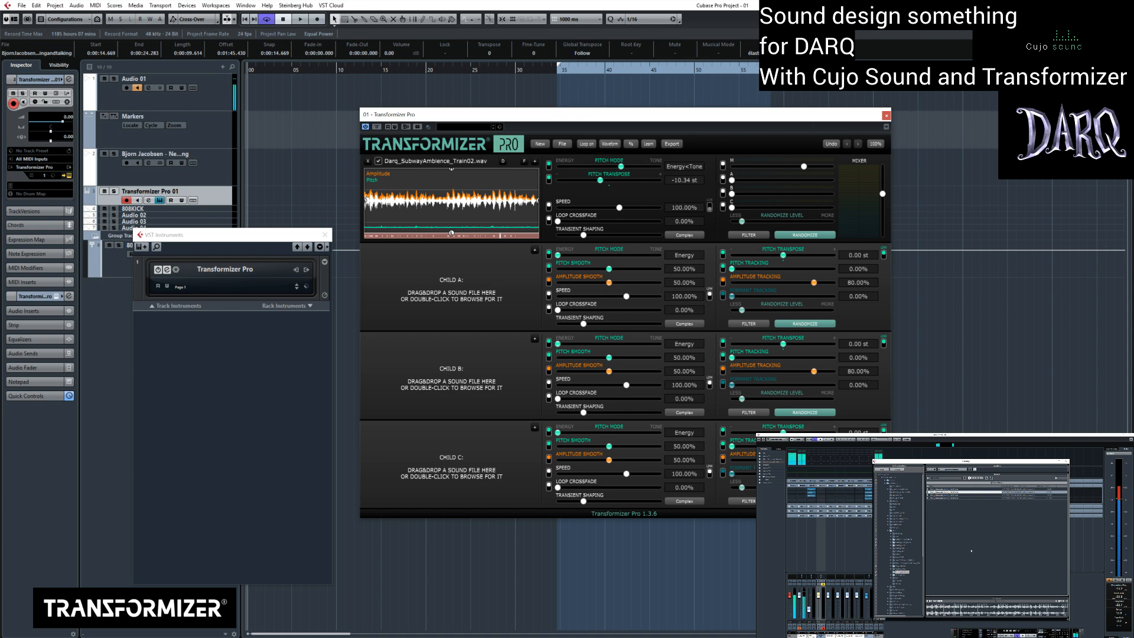
drag(453, 202, 455, 203)
click(394, 197)
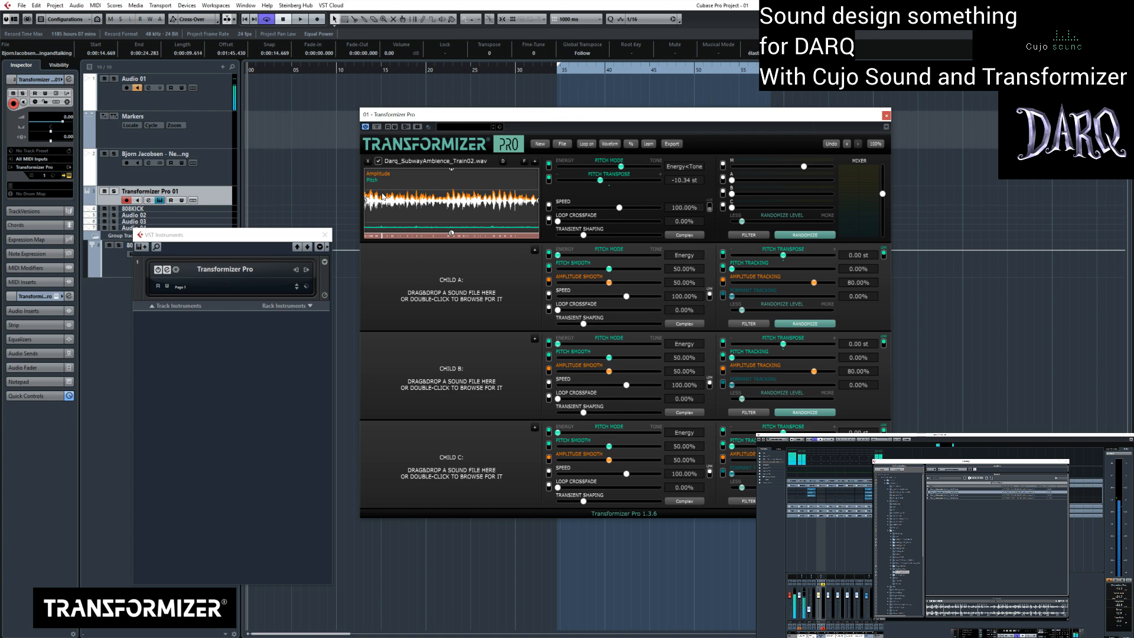
Step: Set the master layer's Pitch Transpose to 0.00 st and its Pitch Mode to Energy, and preview the sound
double_click(693, 182)
text(60)
key(Return)
double_click(684, 184)
text(00)
key(Return)
drag(622, 168, 557, 167)
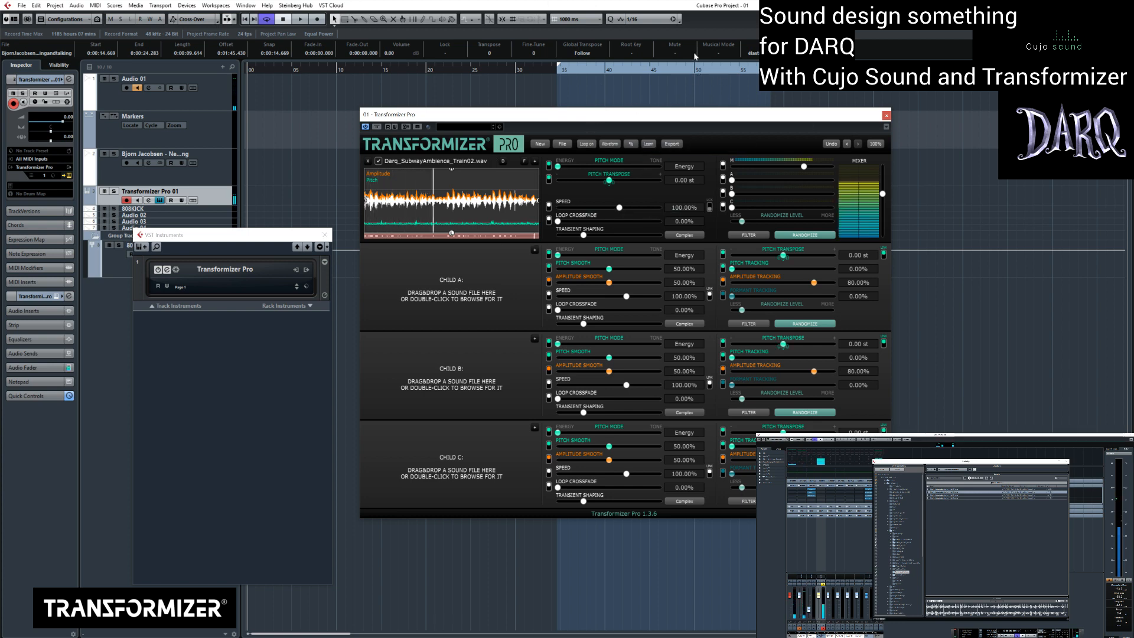
key(space)
key(space)
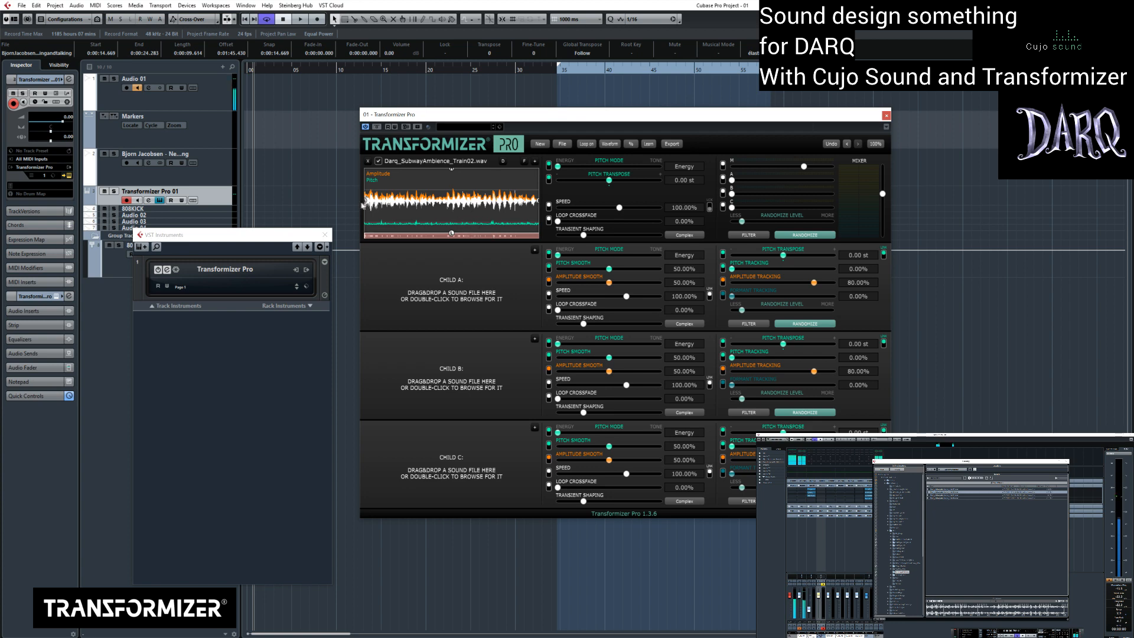
Step: Play the master sample from its start with Pitch Mode set to Tone and Pitch Transpose set to 10 st
click(363, 199)
click(626, 166)
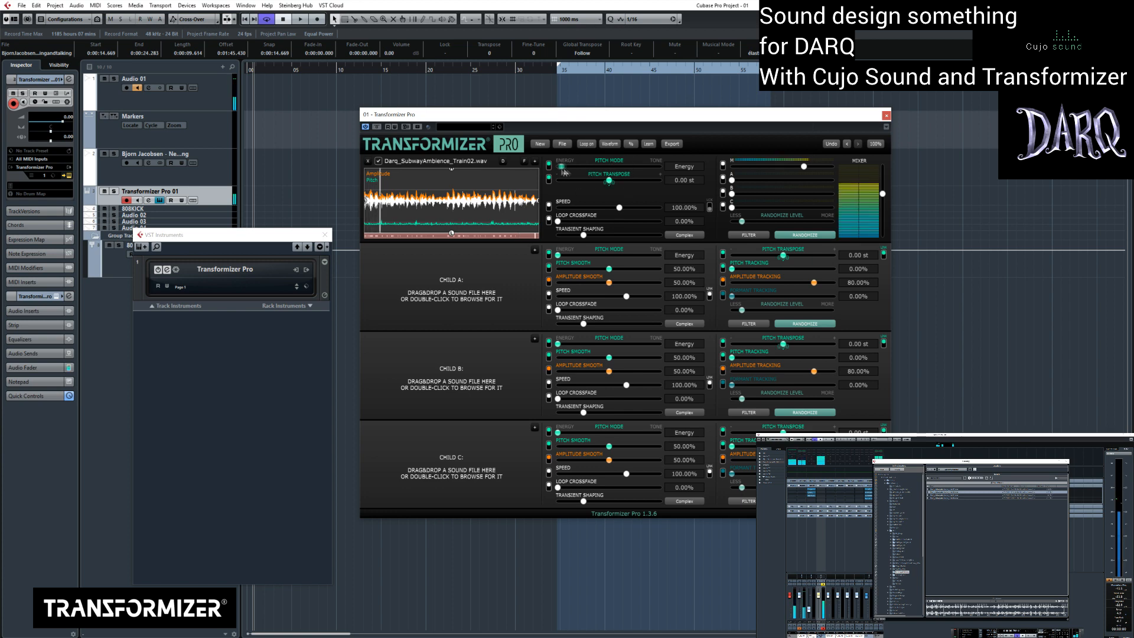
drag(627, 167, 672, 170)
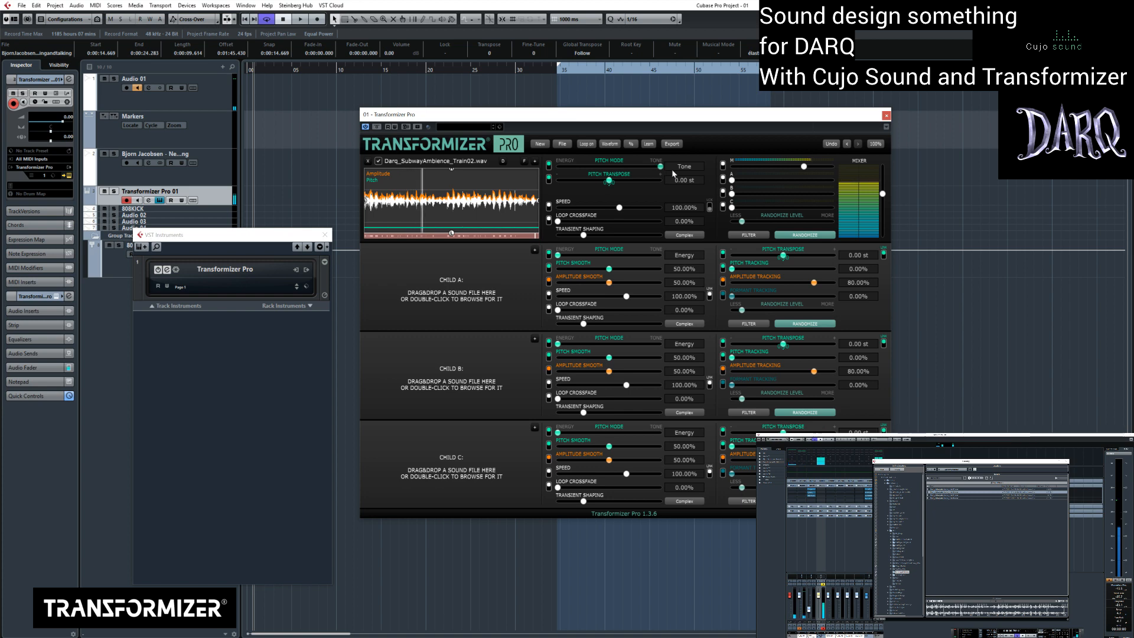
drag(609, 181, 620, 182)
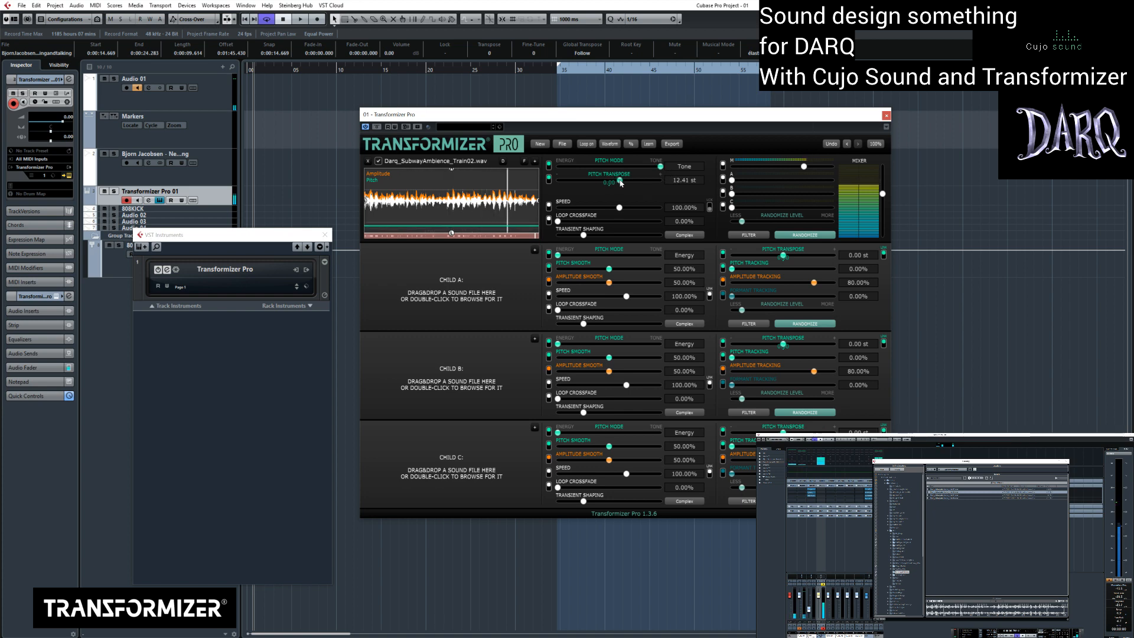
click(679, 183)
text(10)
key(Return)
Step: Raise the master layer's Transient Shaping to maximum, try the Rhythmic stretch mode and settle on Complex2
drag(584, 237, 662, 237)
click(682, 236)
click(656, 253)
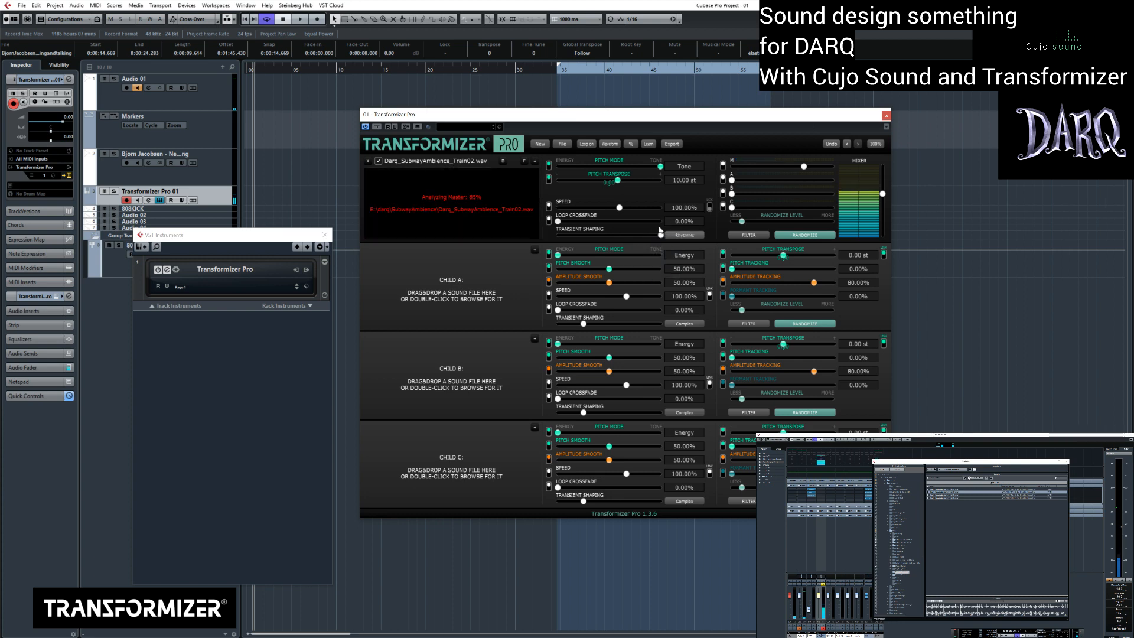
click(688, 237)
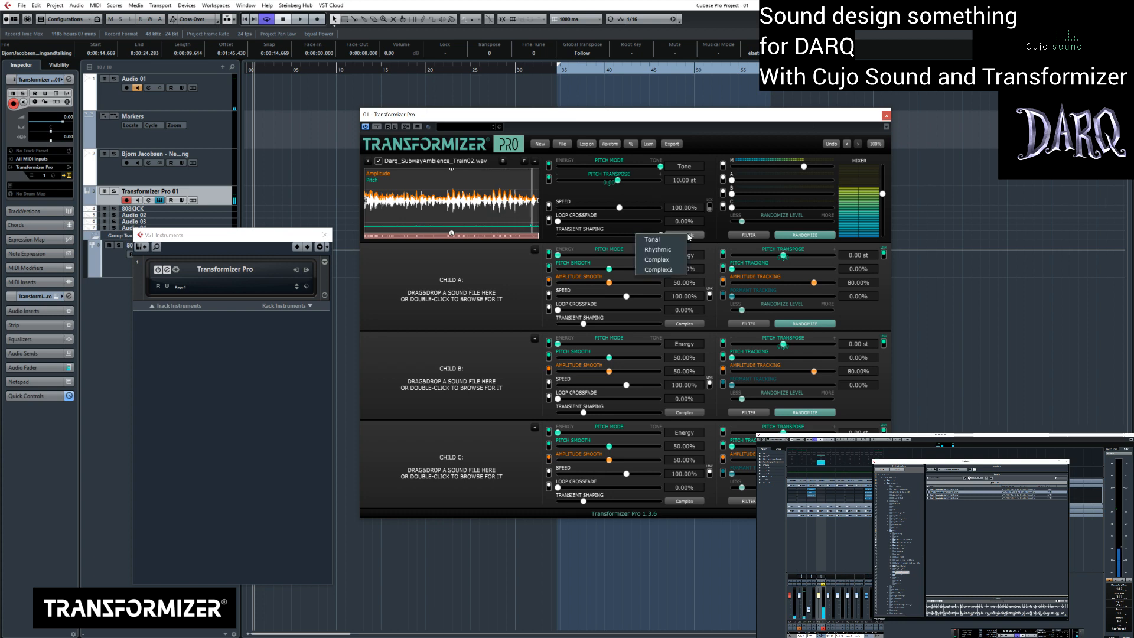
click(658, 270)
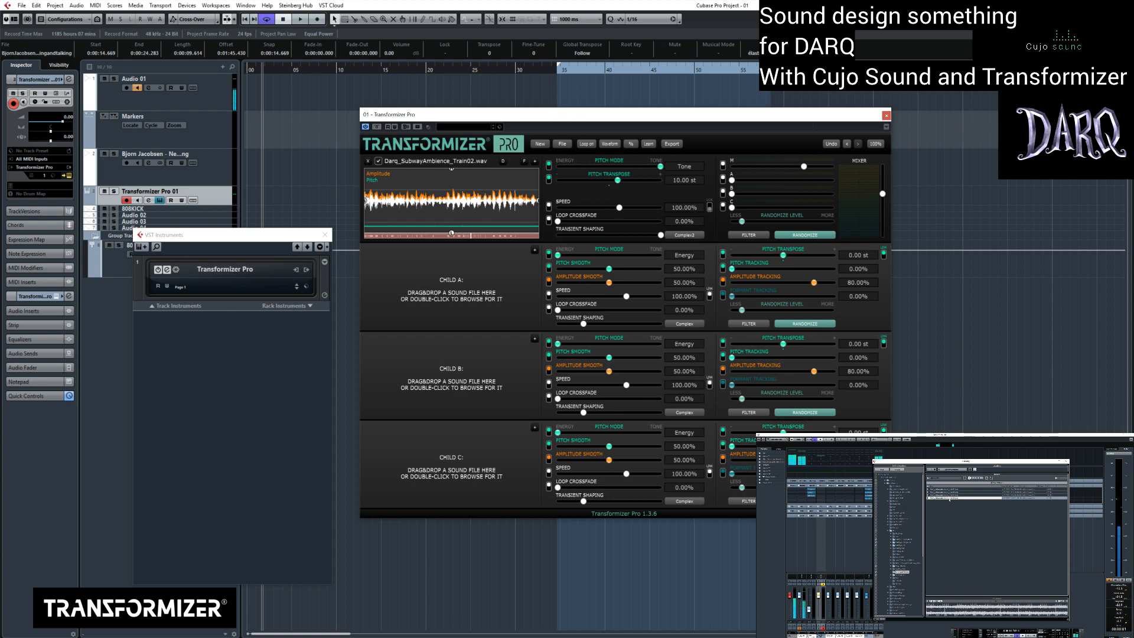
Step: Load Darq_SubwayAmbience_Train04.wav into Child A and set its Pitch Tracking to 100%
drag(326, 315, 437, 294)
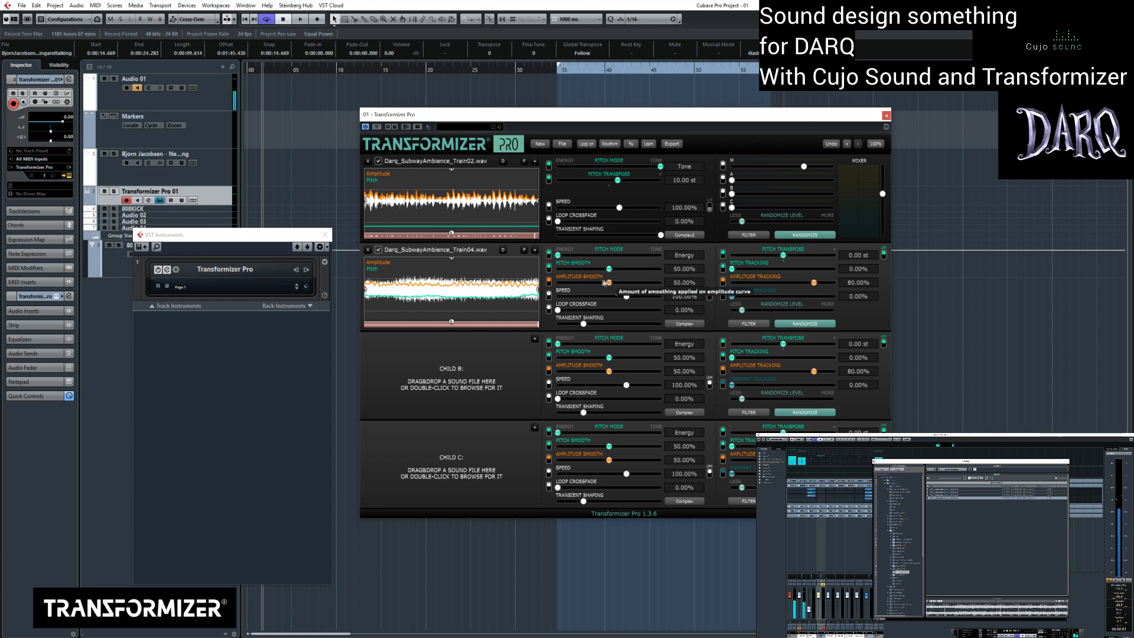
drag(732, 271, 835, 271)
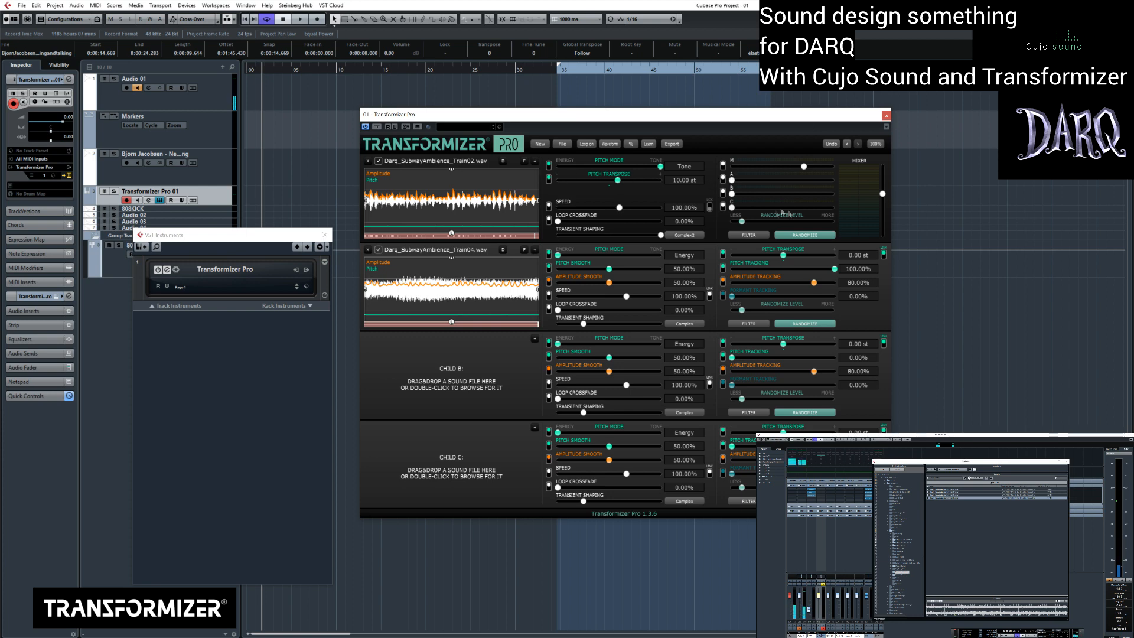
Step: Set Child A's Pitch Mode to Tone and Pitch Smooth to 0%, and balance the master and Child A gains
mouse_move(804, 166)
mouse_down()
mouse_move(732, 166)
mouse_move(814, 181)
mouse_up()
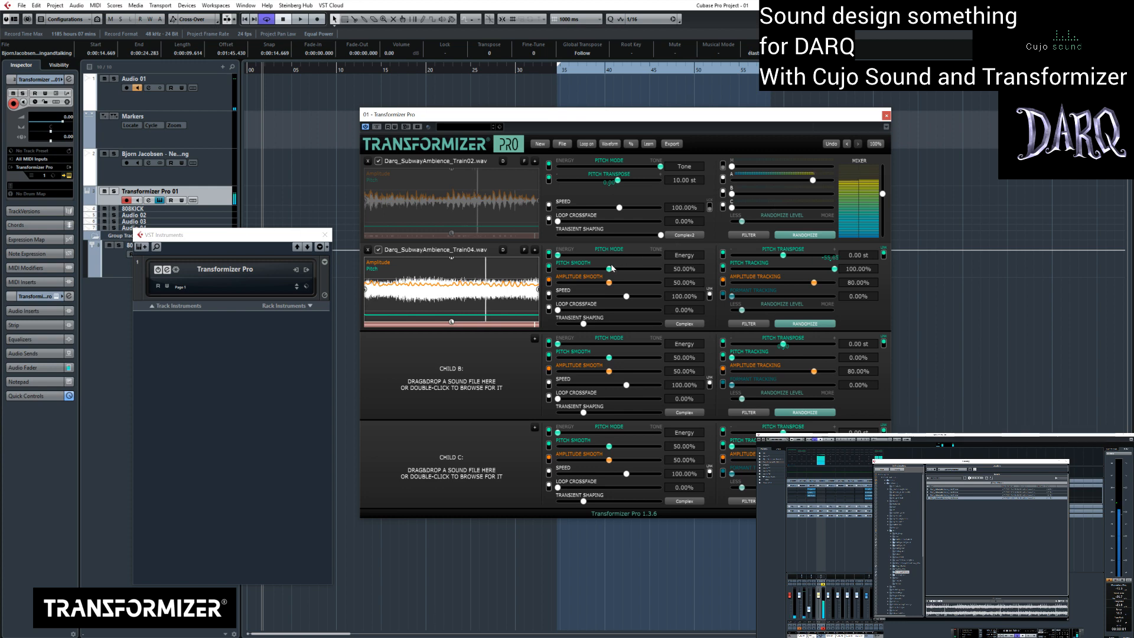
drag(609, 269, 650, 258)
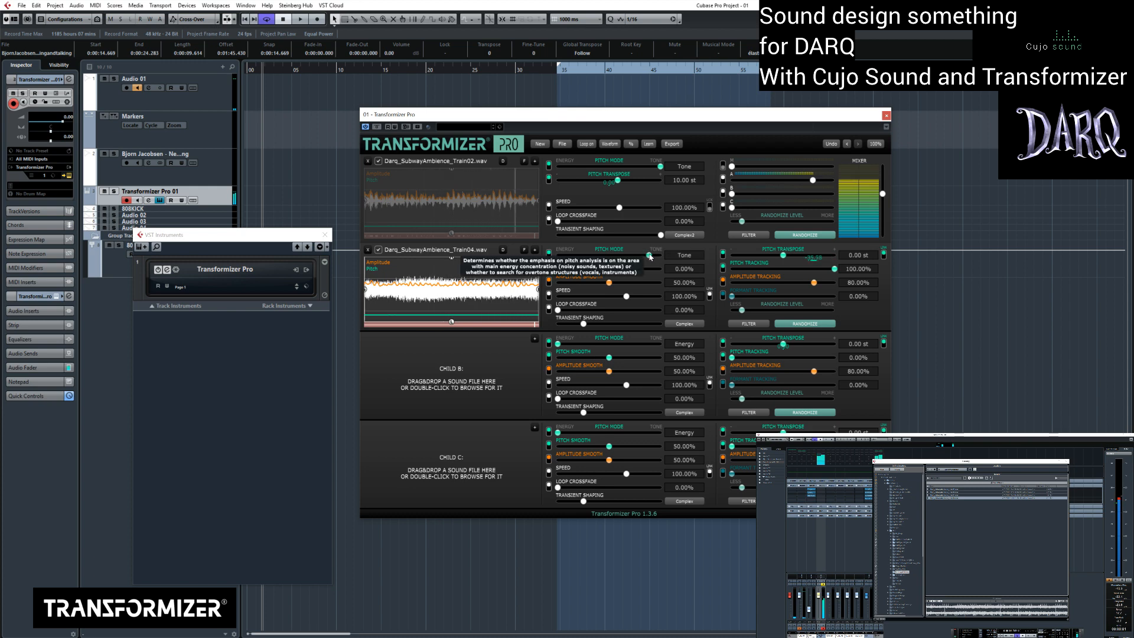
click(723, 166)
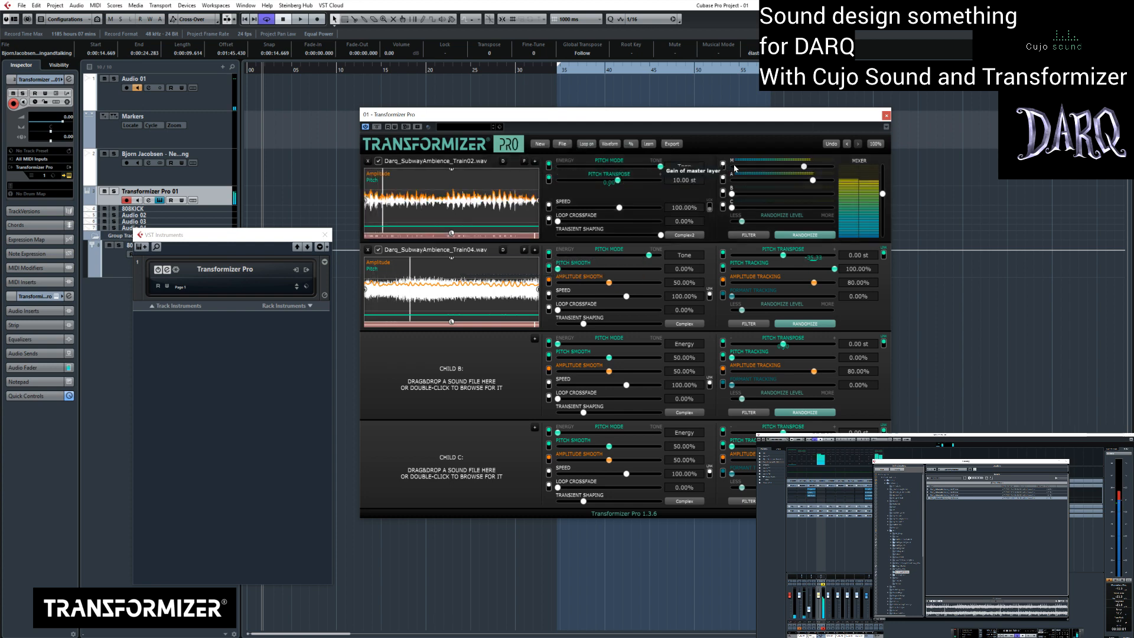
mouse_move(804, 166)
mouse_down()
mouse_move(794, 167)
mouse_move(819, 172)
mouse_move(808, 181)
mouse_up()
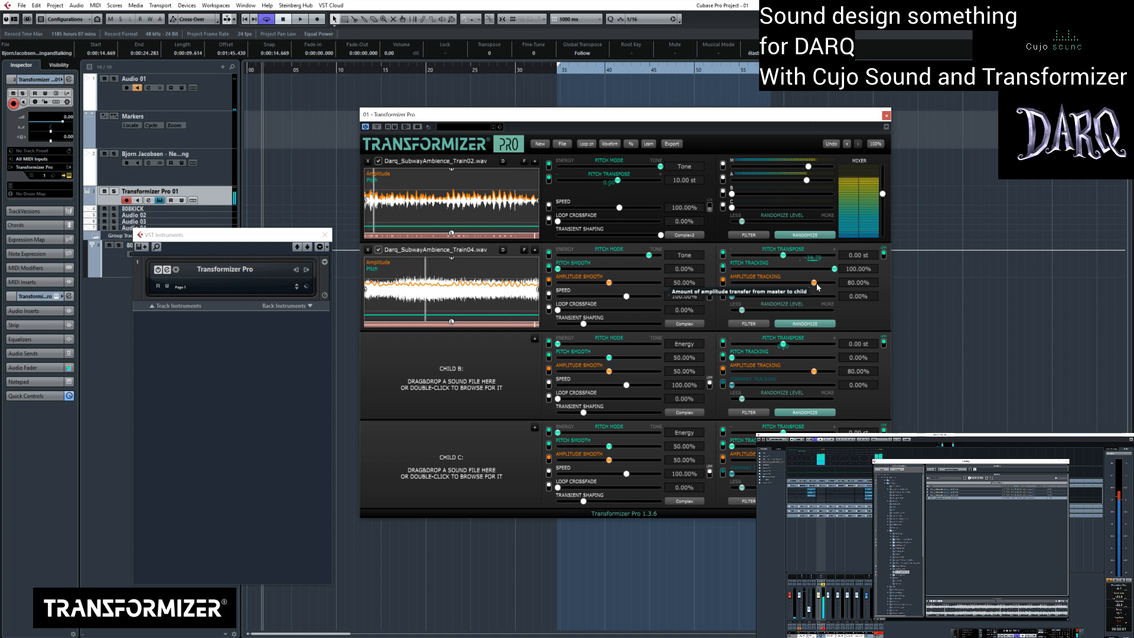
Step: Set Child A's Amplitude Tracking to 65.09% and Pitch Tracking to 0%, and switch both layers' Pitch Mode to Energy
drag(818, 287, 786, 285)
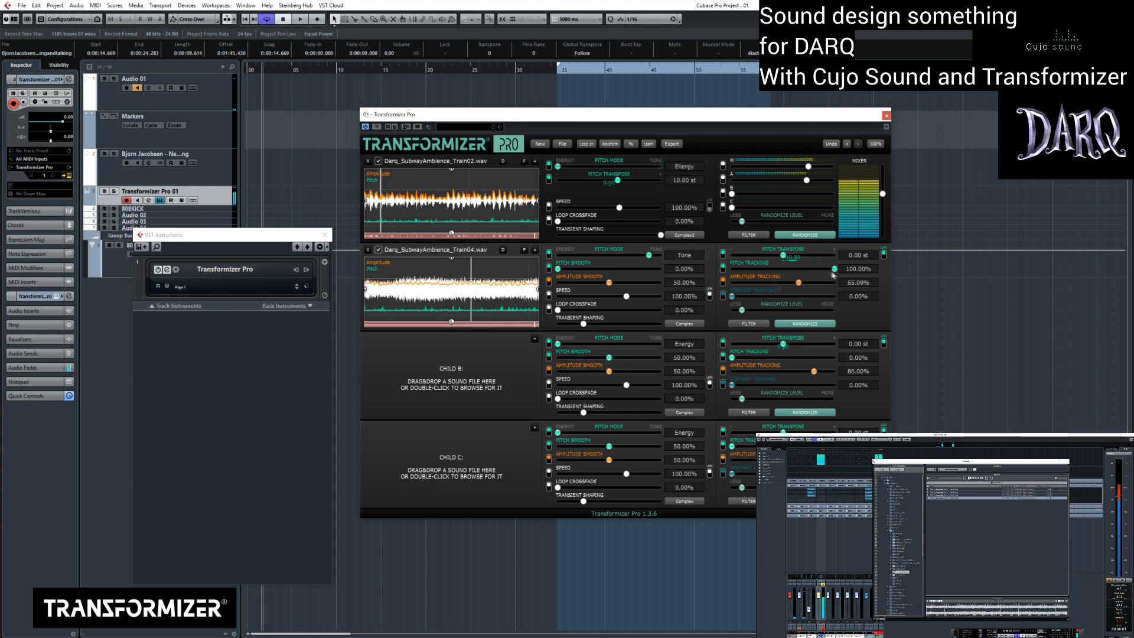
drag(834, 269, 730, 270)
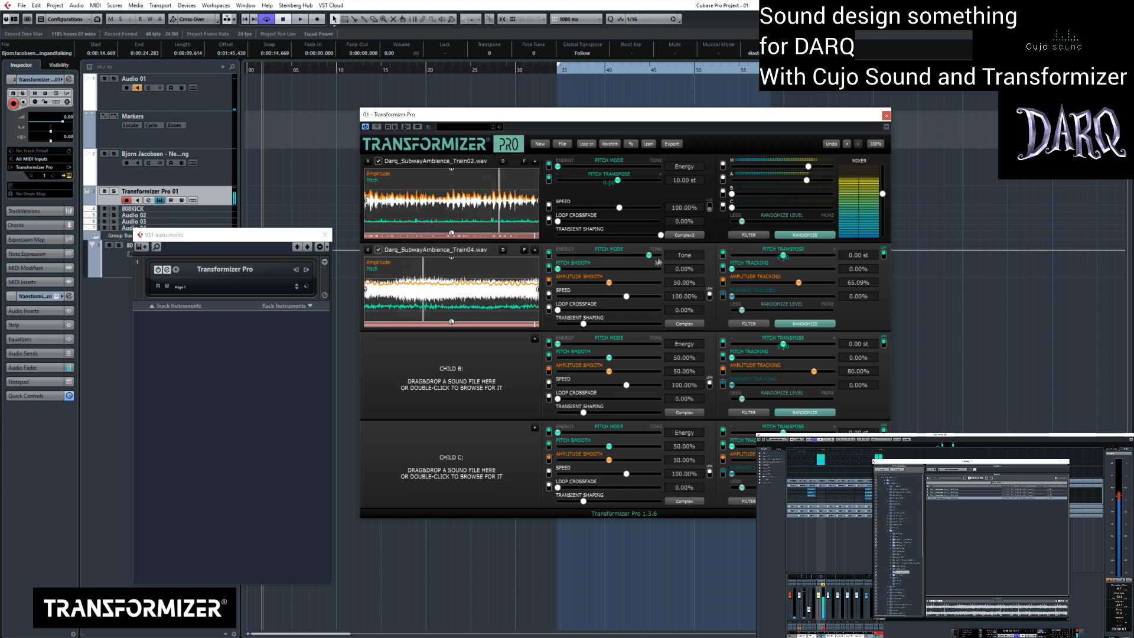
drag(649, 255, 557, 255)
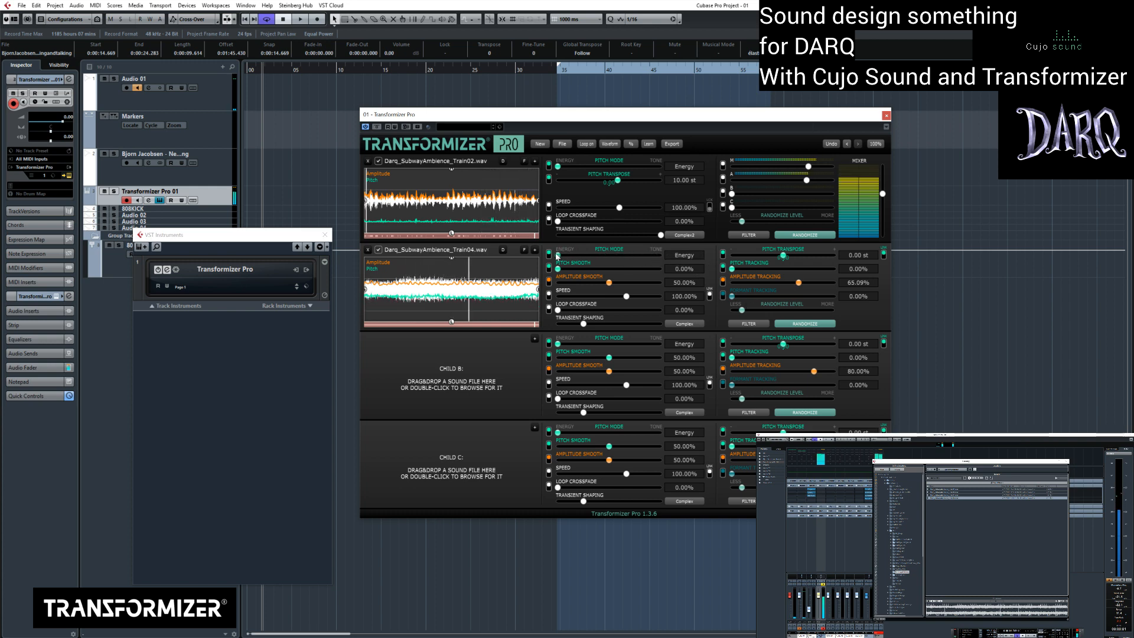
Step: Set the master layer's Pitch Transpose to about -13.45 st and lower the master gain
drag(616, 181, 599, 182)
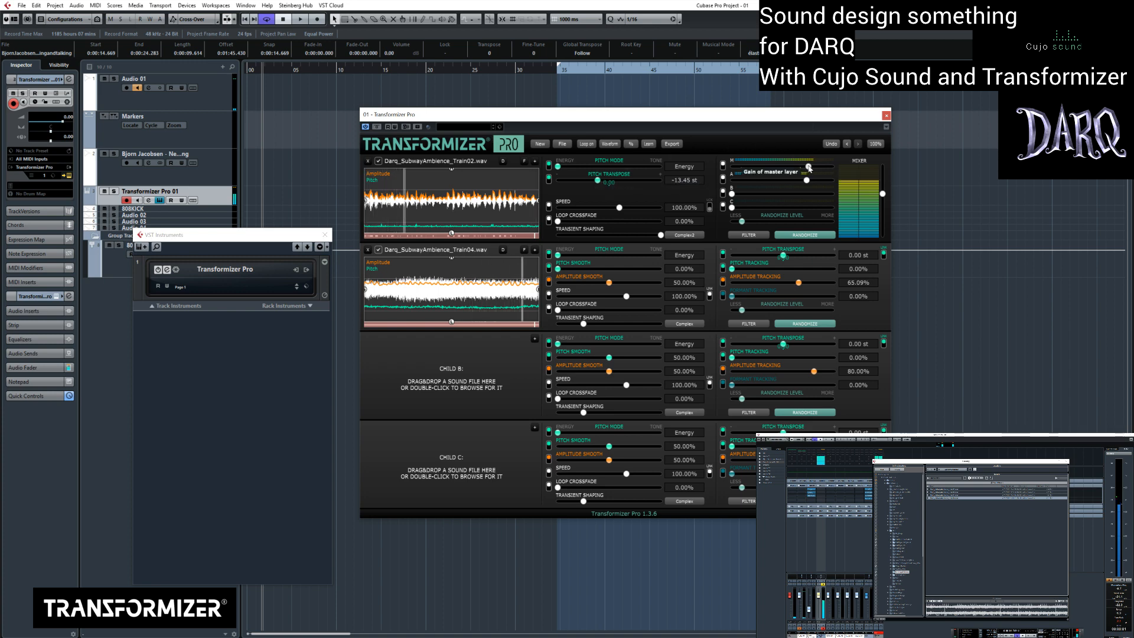
drag(808, 166, 778, 170)
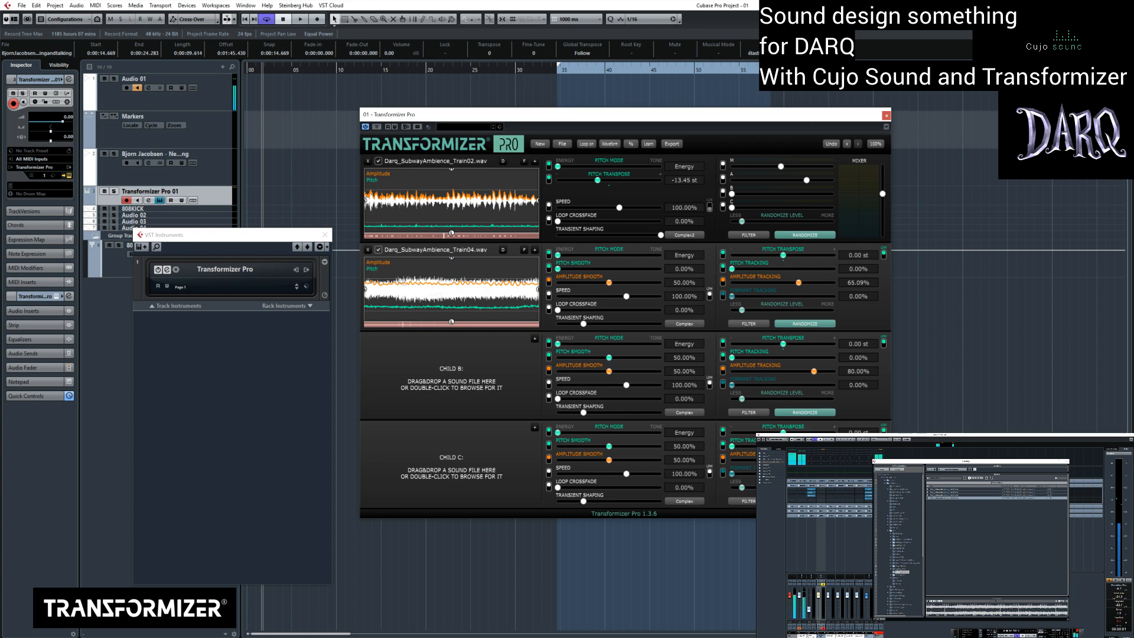
Step: Mute the master layer to hear Child A alone, and bring the master back with a higher gain
click(378, 285)
drag(735, 270, 711, 271)
click(724, 166)
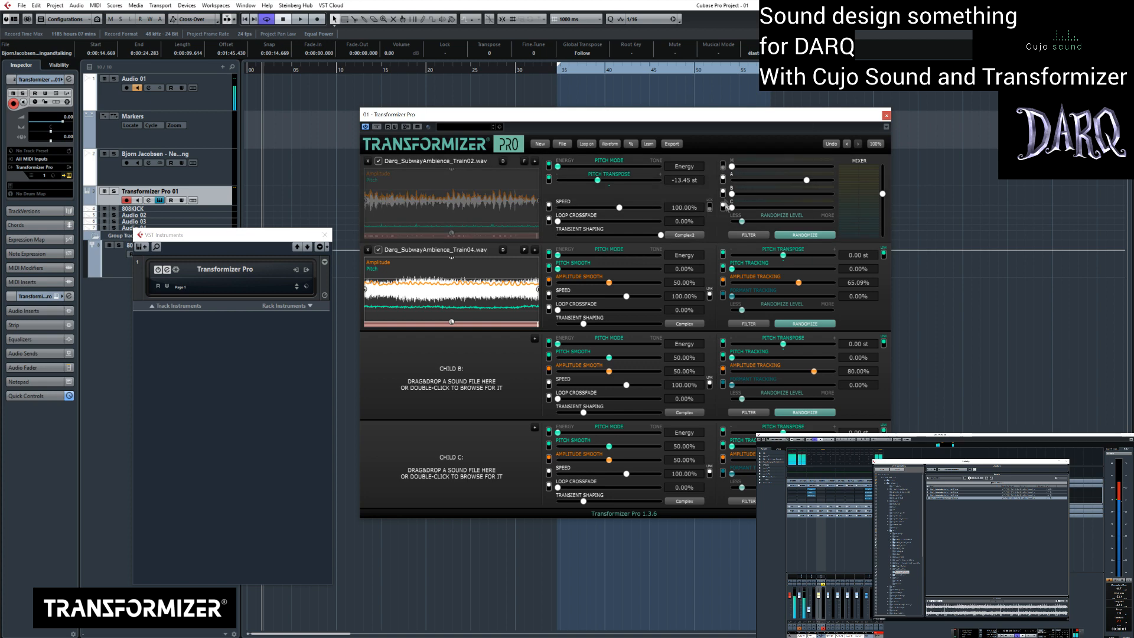
click(455, 229)
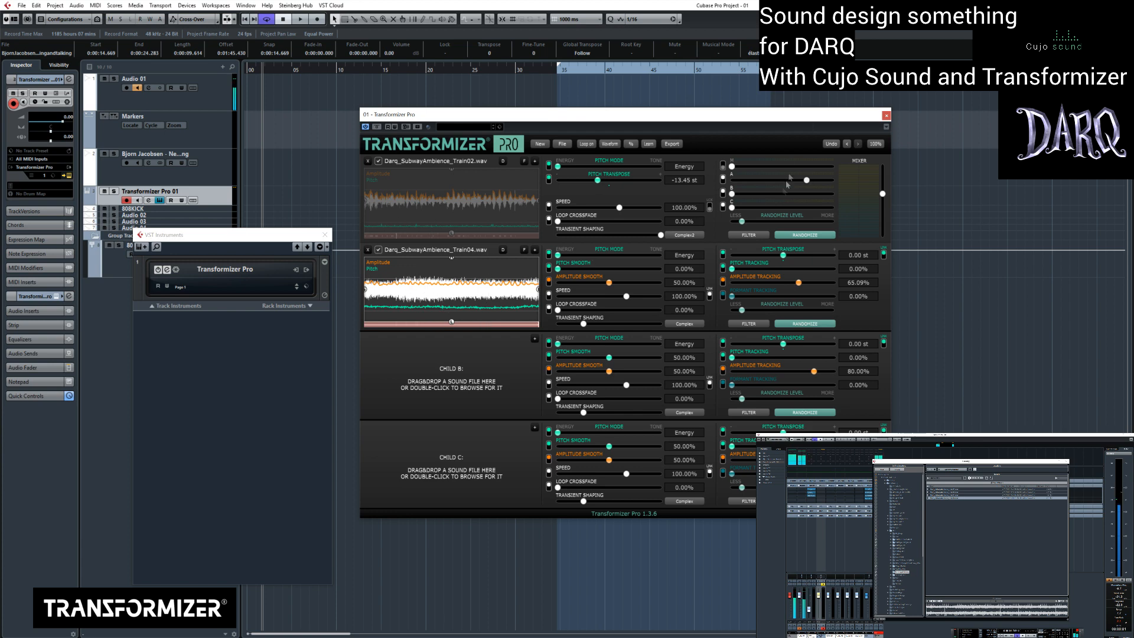
click(722, 165)
drag(732, 167, 802, 169)
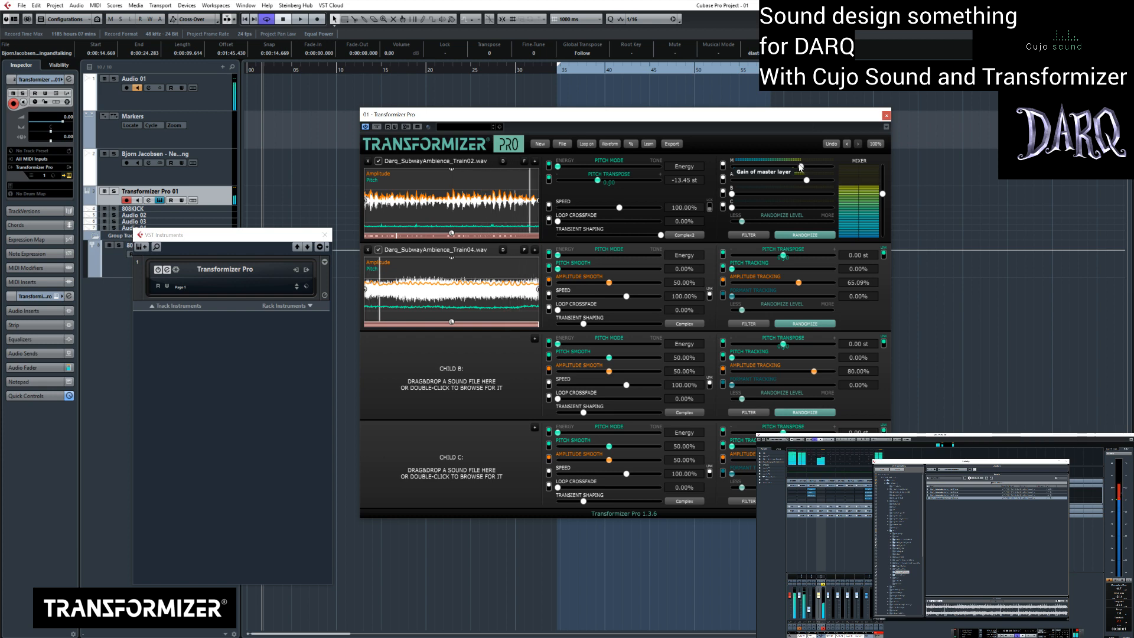
Step: Set Child A's tracking amount beneath Amplitude Tracking to 70.26% and raise its Loop Crossfade to just over halfway
drag(733, 296, 804, 297)
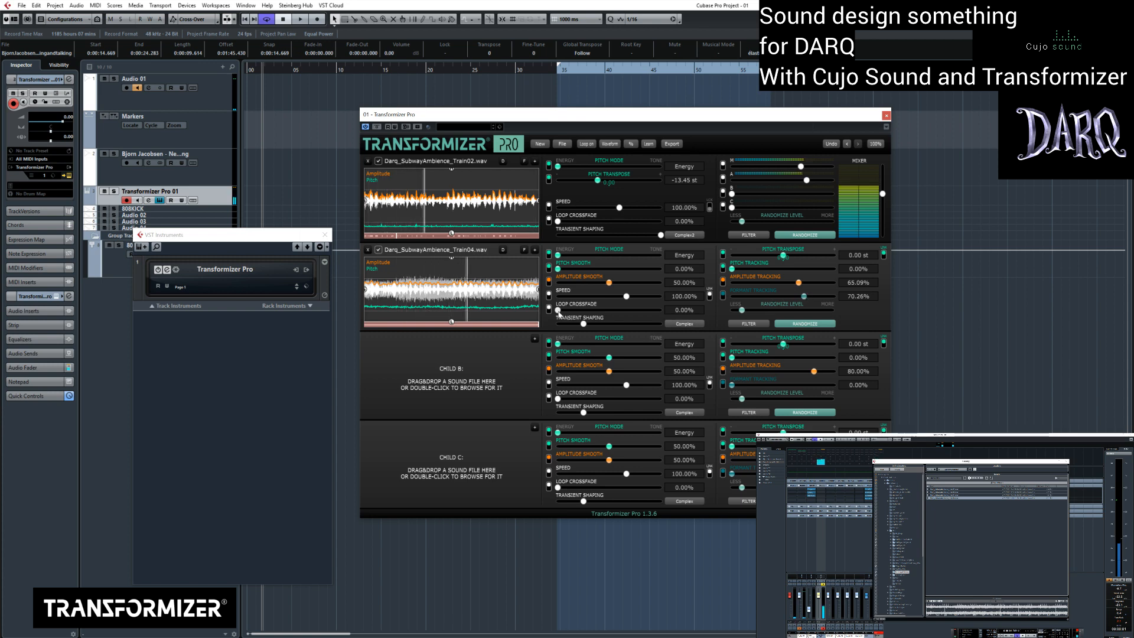
drag(559, 311, 619, 313)
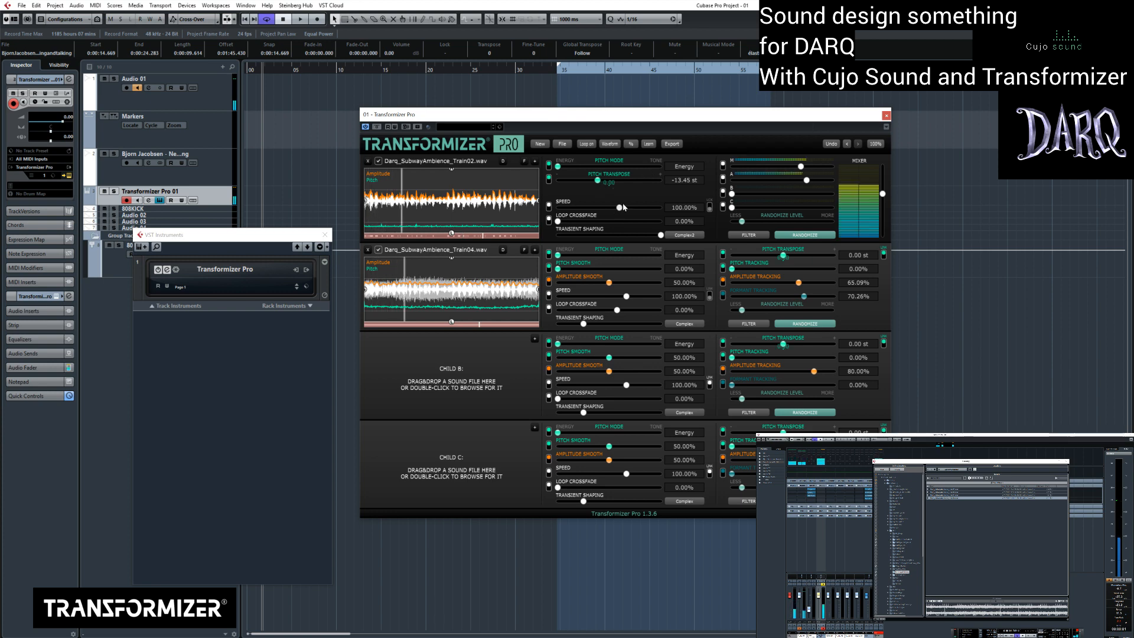
Step: Try the master layer at 17.24% speed and return its speed to 100%
drag(623, 207, 605, 222)
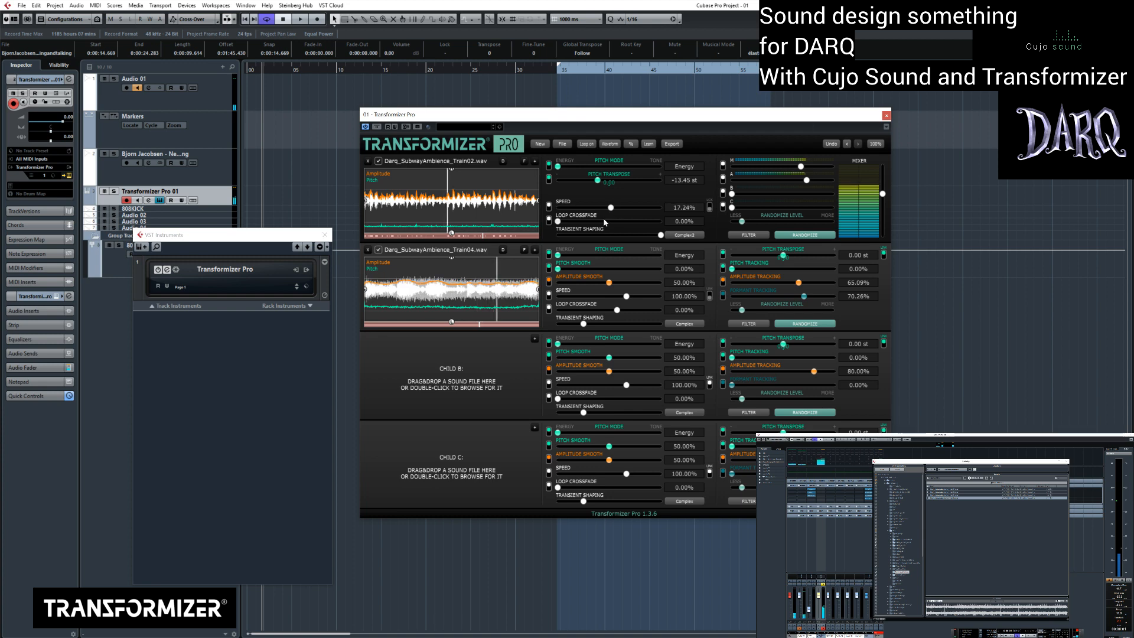
double_click(682, 209)
text(100)
key(Return)
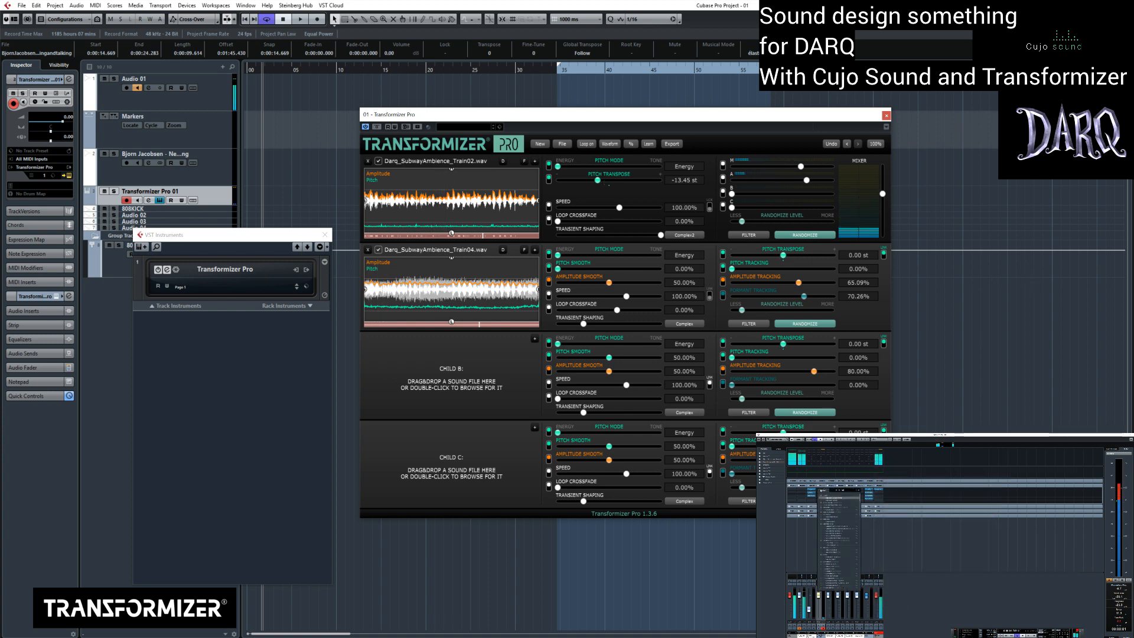
Step: Insert the RoomWorks reverb on the Transformizer Pro channel and move its window clear of the Transformizer controls
double_click(833, 518)
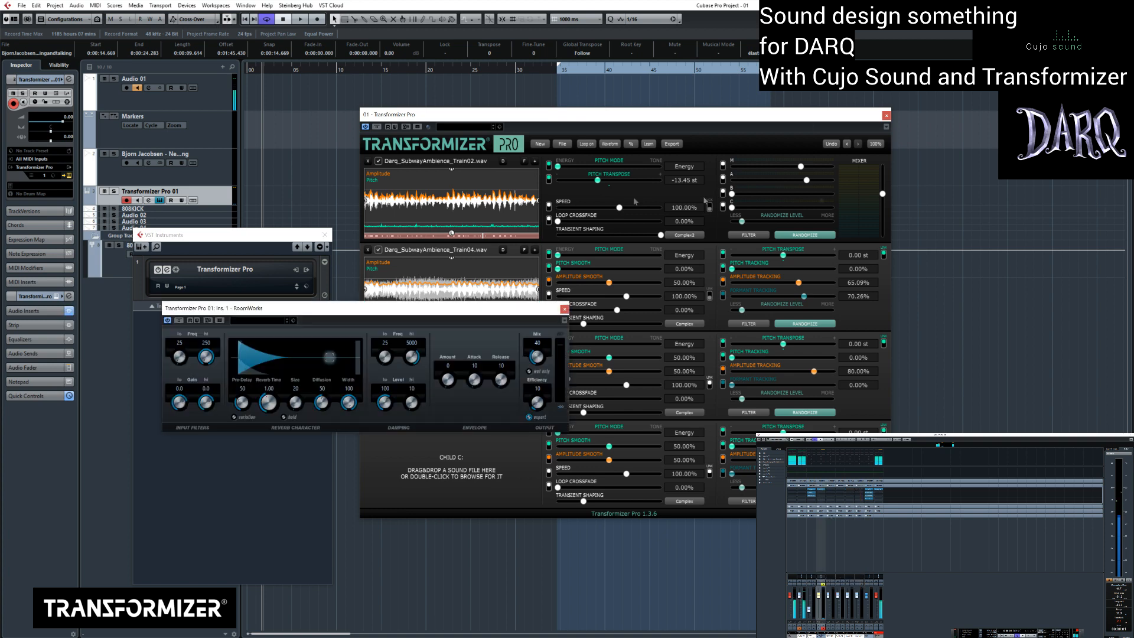
drag(344, 308, 261, 313)
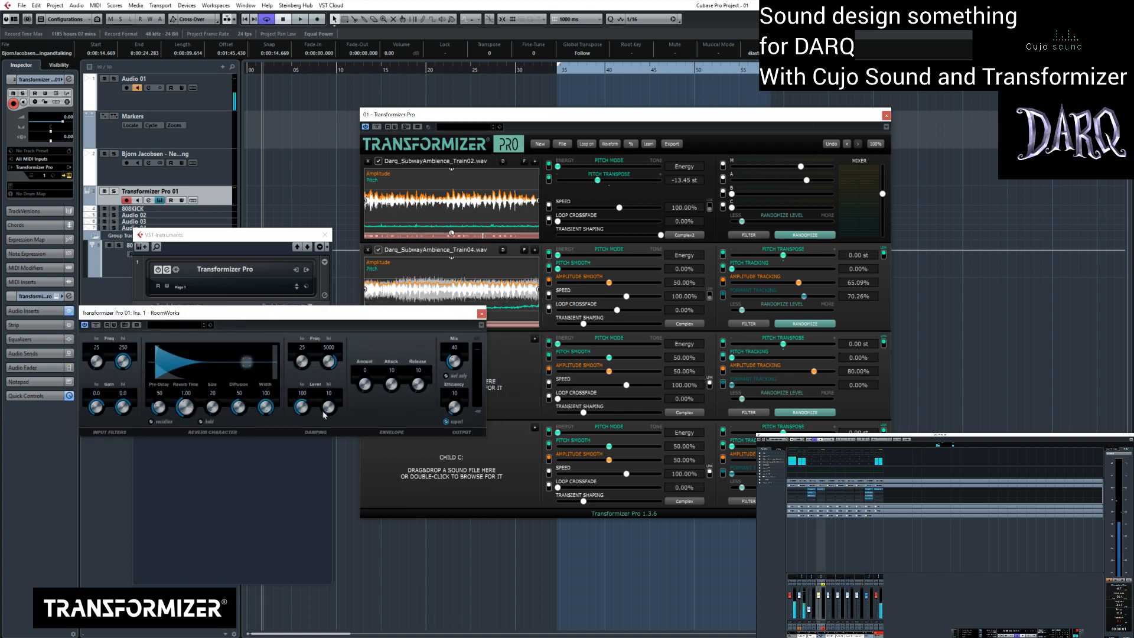
Step: Set the RoomWorks reverb time to 5.00 and play the sound, briefly enlarging the master layer's waveform
key(Return)
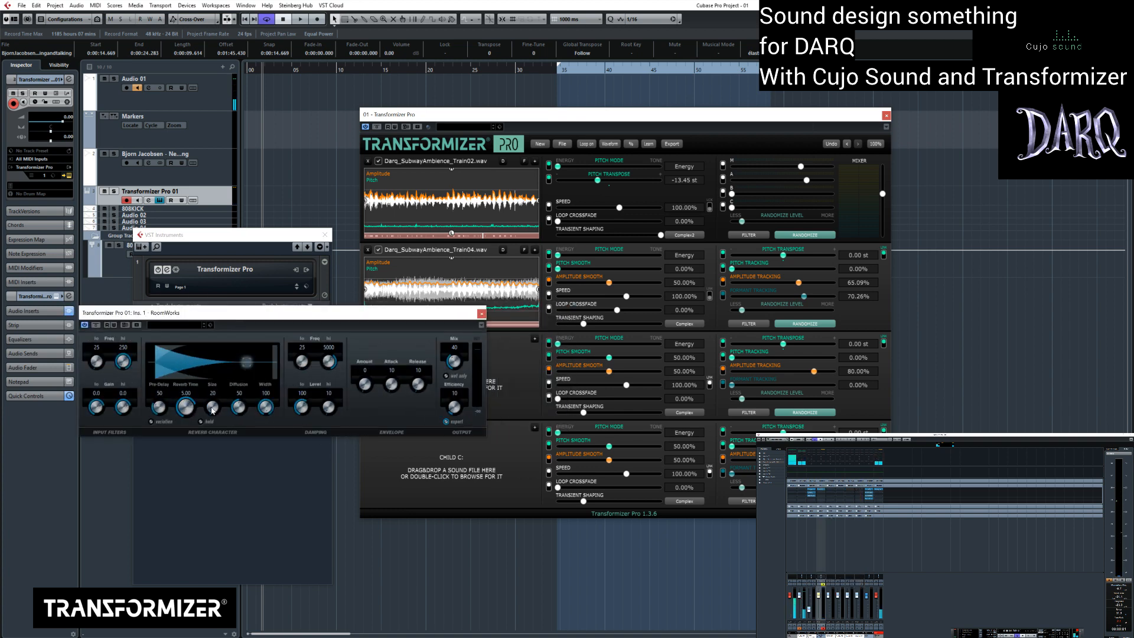
double_click(447, 207)
key(space)
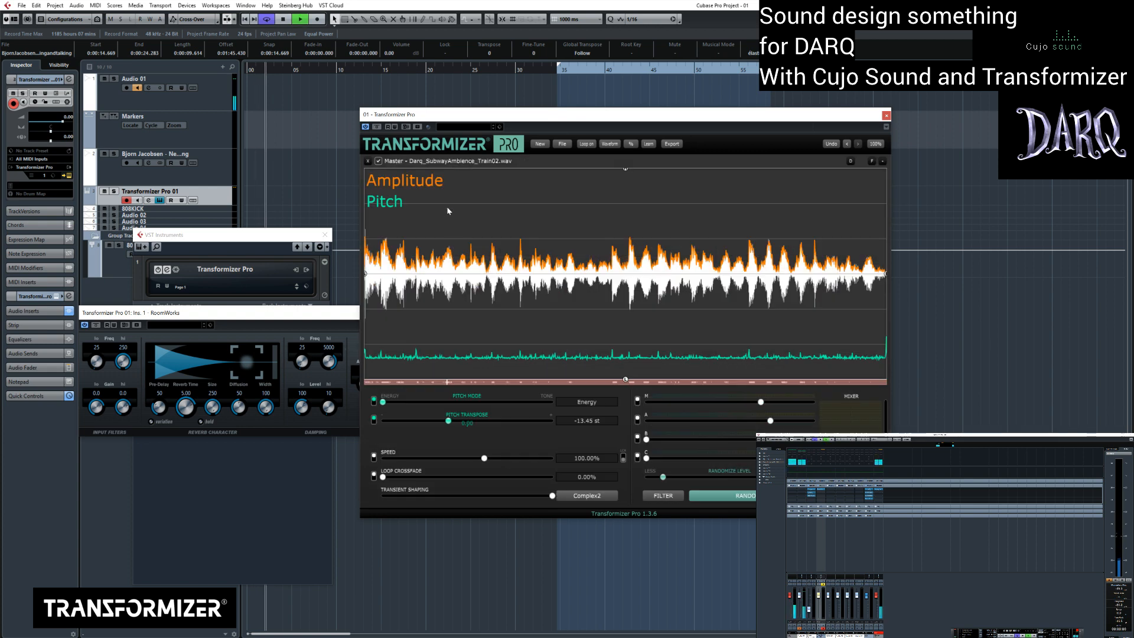
double_click(434, 196)
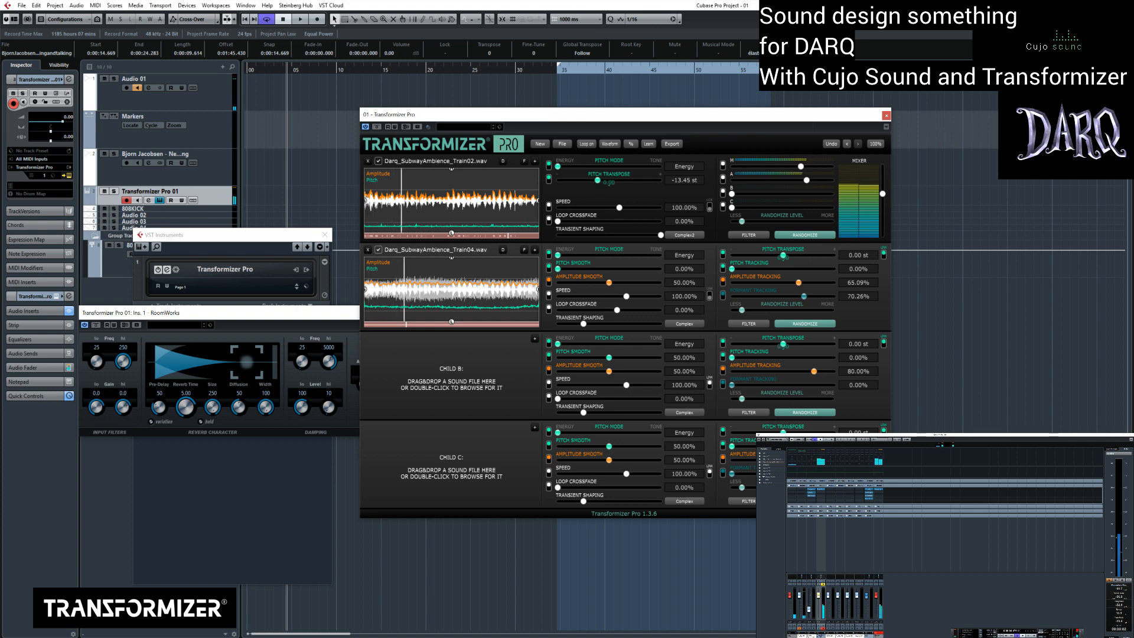
Step: Set the RoomWorks size to 250 and move its window clear of the Transformizer layers
click(288, 314)
drag(288, 314, 310, 318)
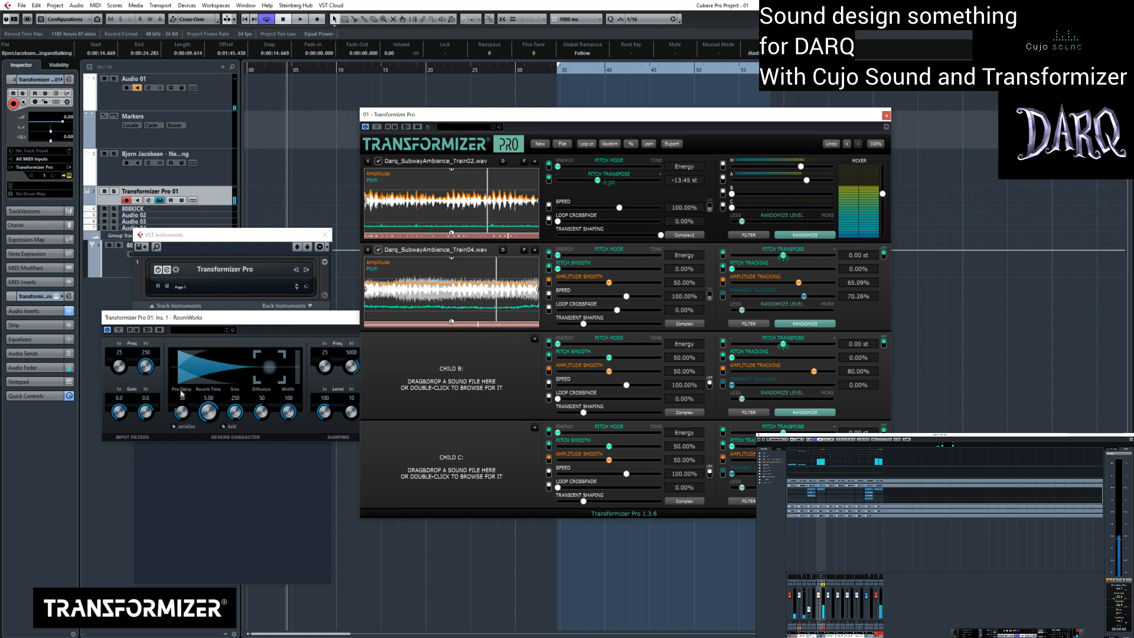
drag(485, 315, 1008, 327)
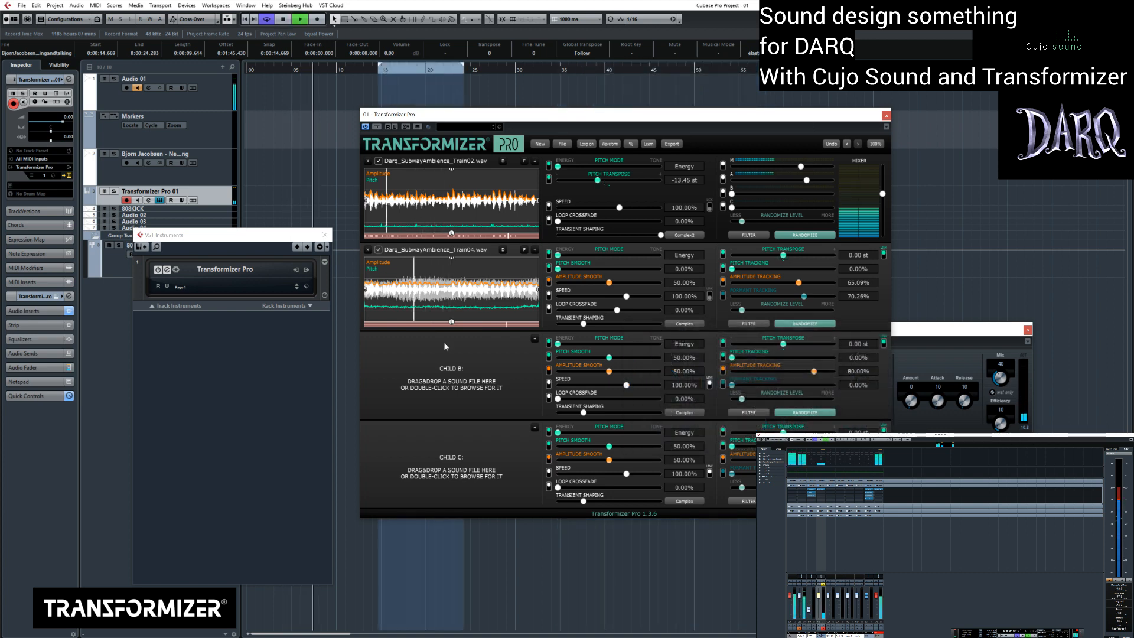
Step: Search the media library for "metal" and load the New York City "Subway Station - Distant Noises" sample into Child B
key(F5)
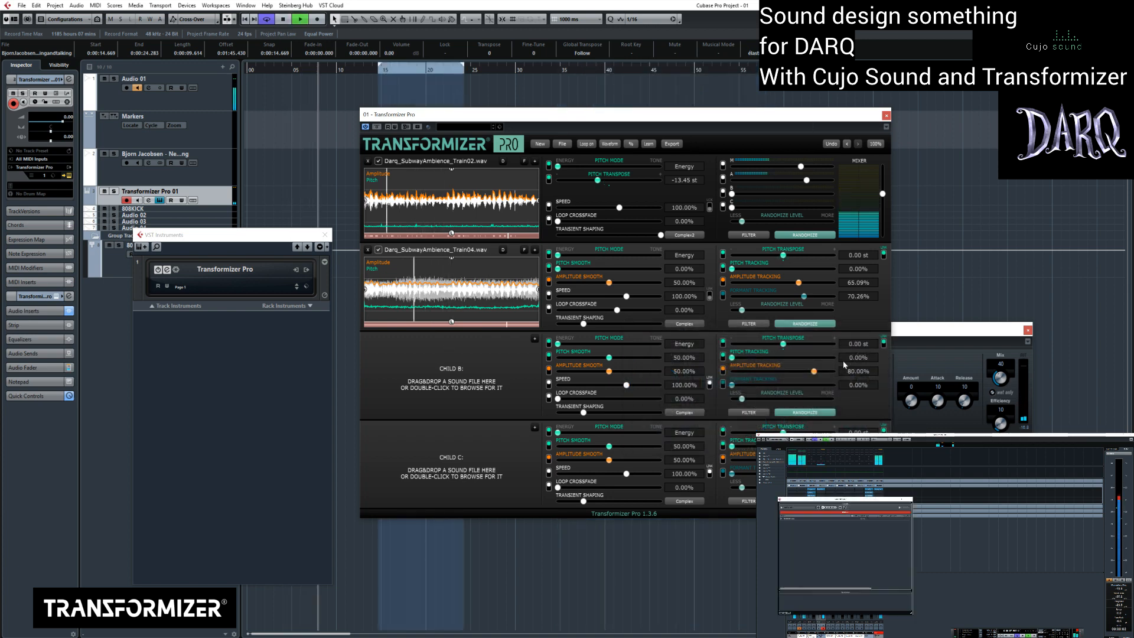
text(metal)
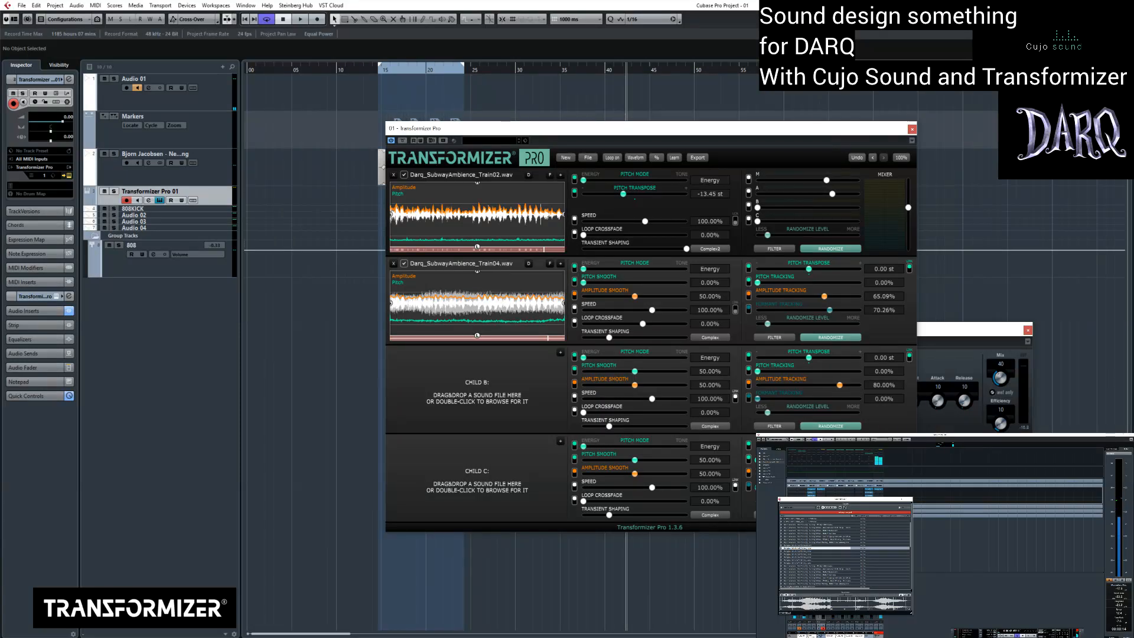
click(803, 552)
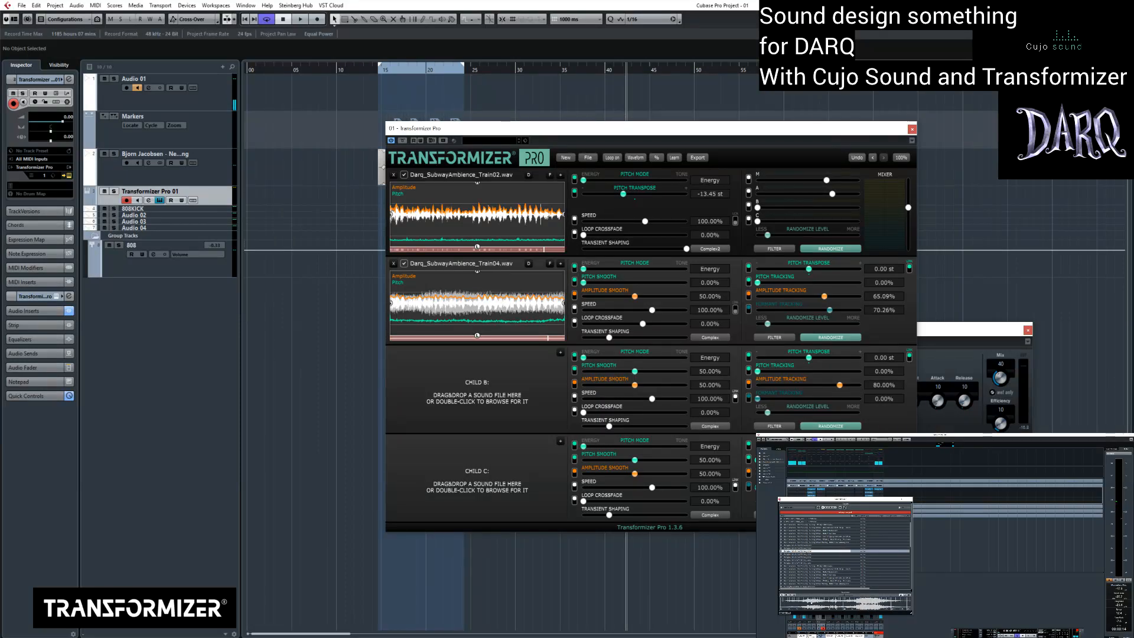
drag(807, 530, 471, 380)
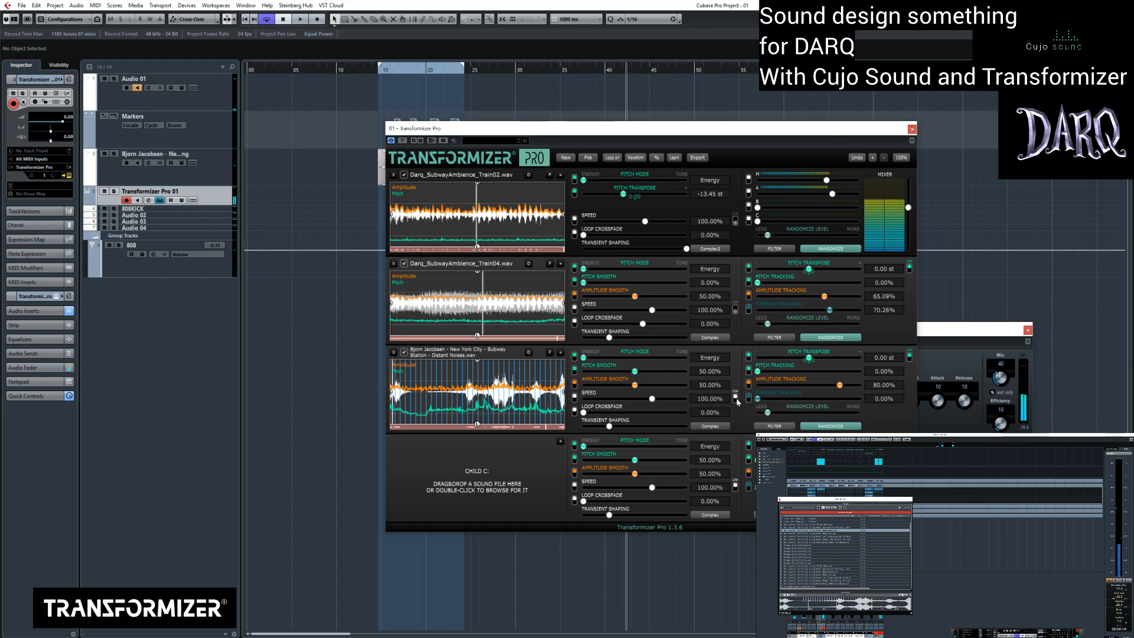
Step: Set Child B's speed to 500%, raise its mixer gain to about Child A's level, and listen to it alone
drag(652, 399, 690, 400)
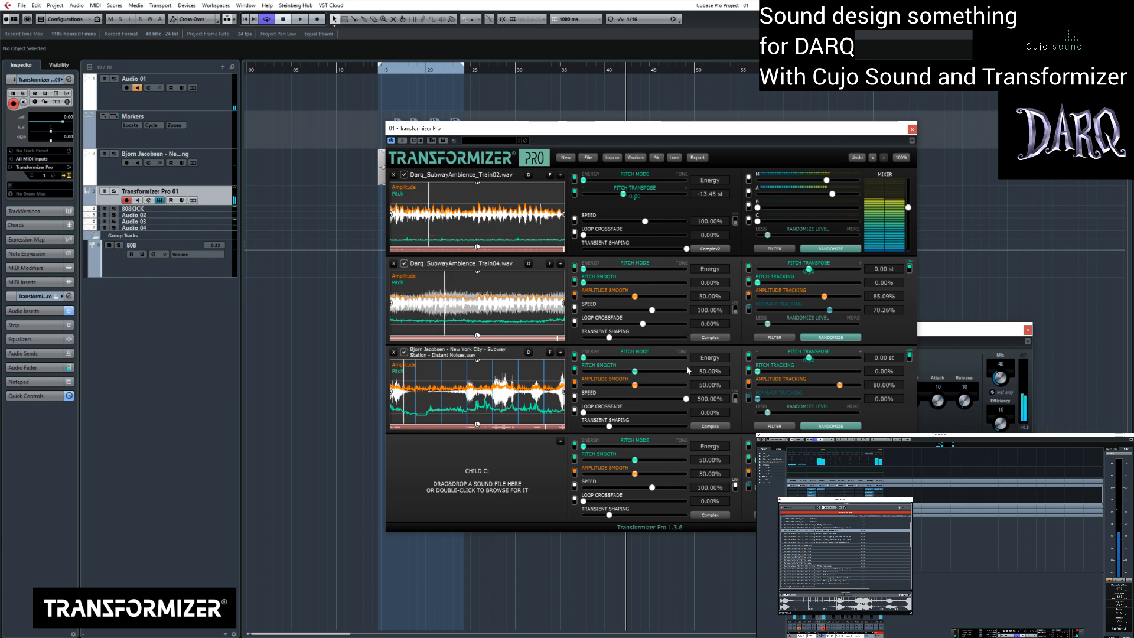
drag(757, 207, 835, 210)
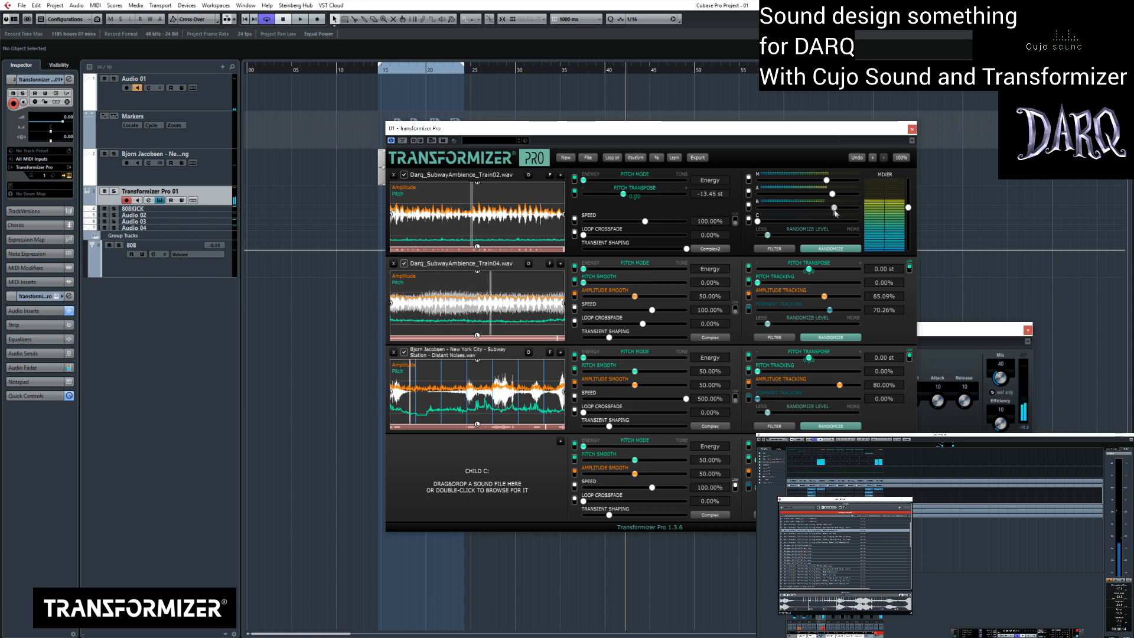
click(750, 207)
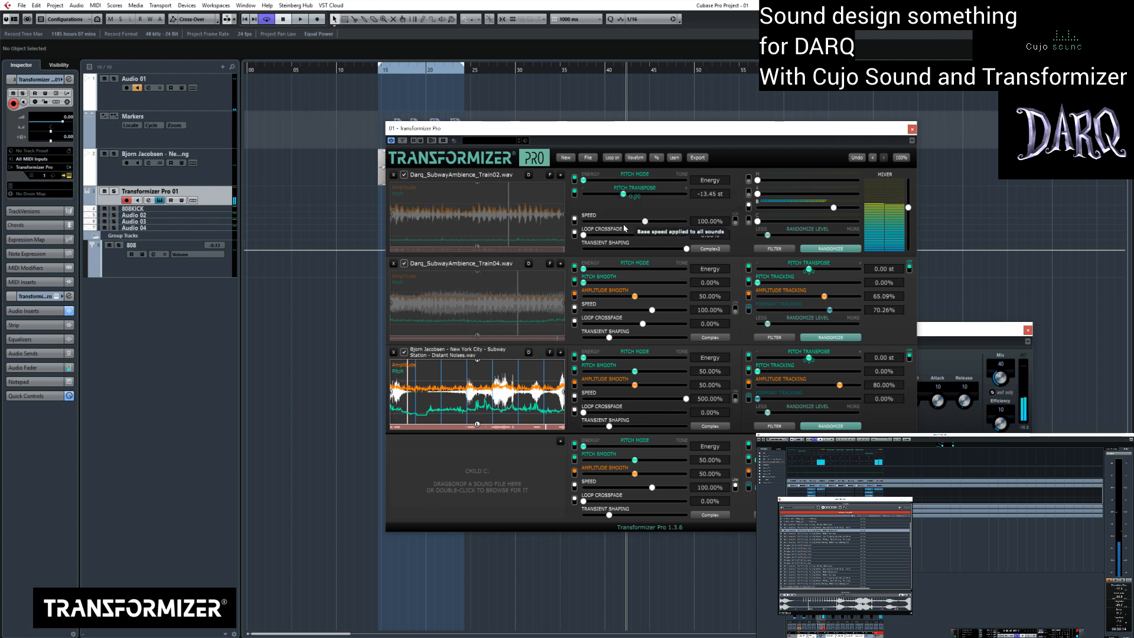
Step: Bring Child A and the master layer back into the mix and disable Child B's following of the master
click(748, 193)
click(748, 179)
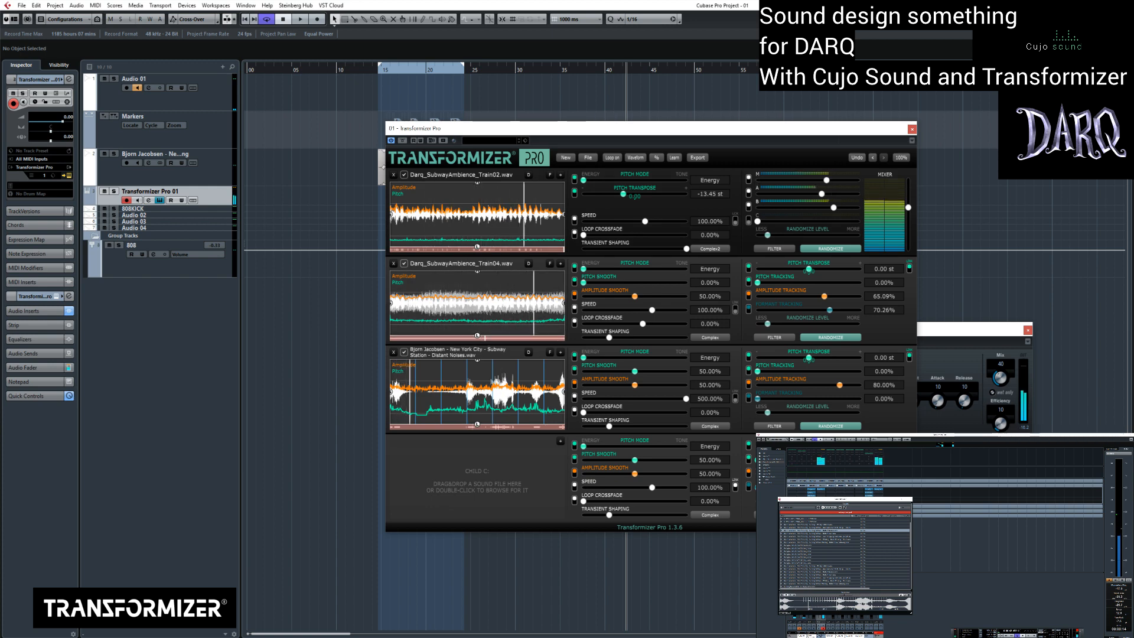
click(404, 352)
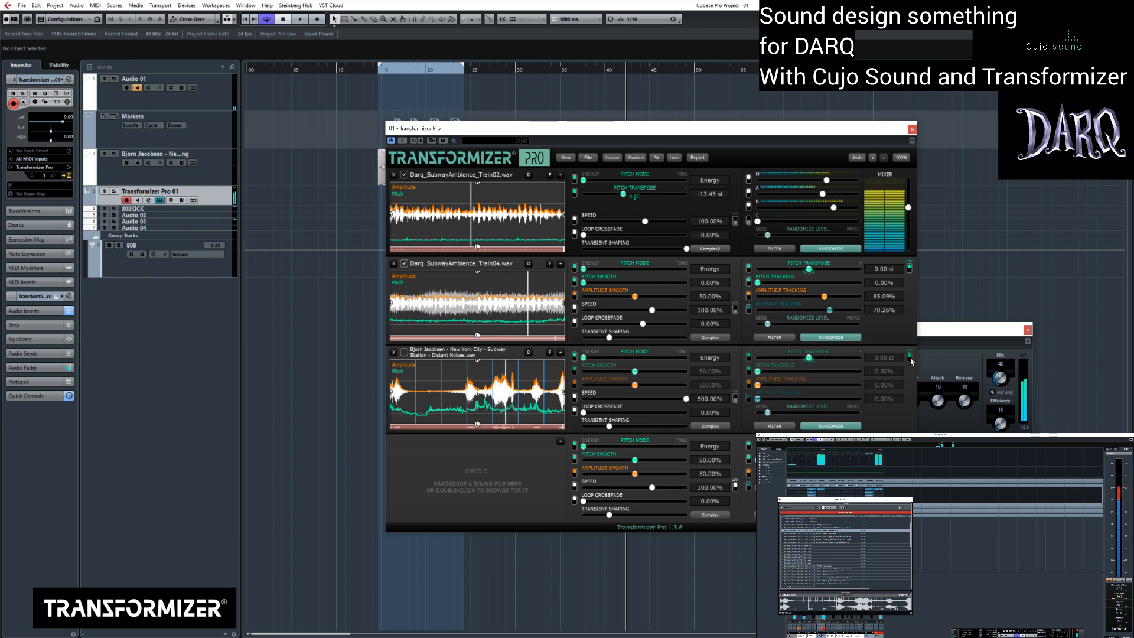
Step: Browse further through the media library and load the New York City subway sample with the train stopping and horn into Child C
key(Down)
key(Down)
key(Down)
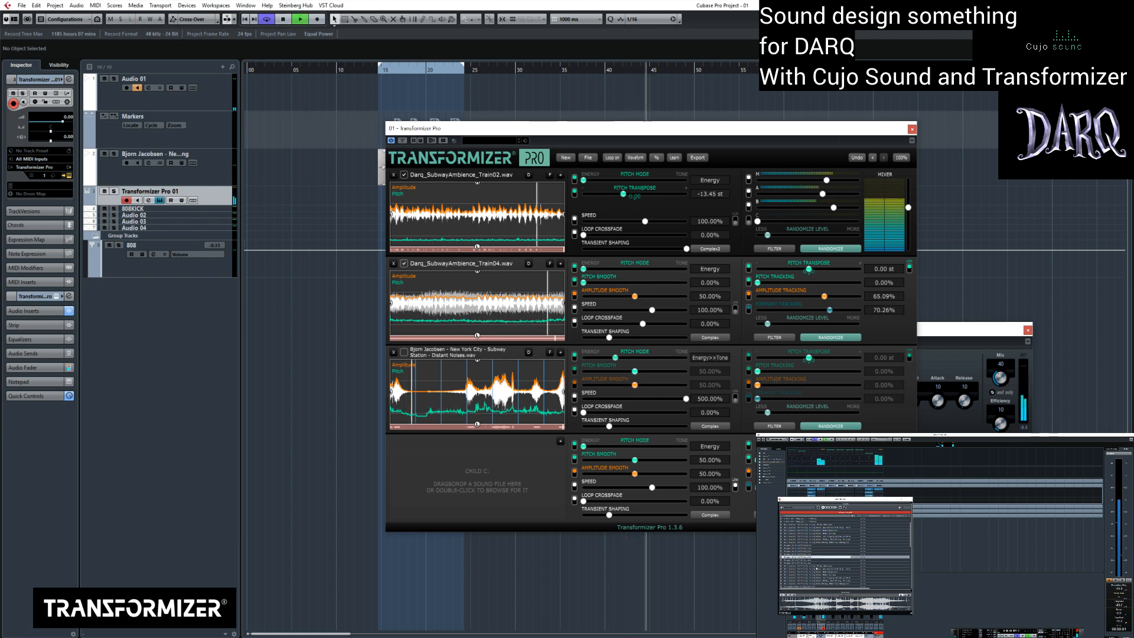
click(816, 578)
scroll(815, 578, down, 2)
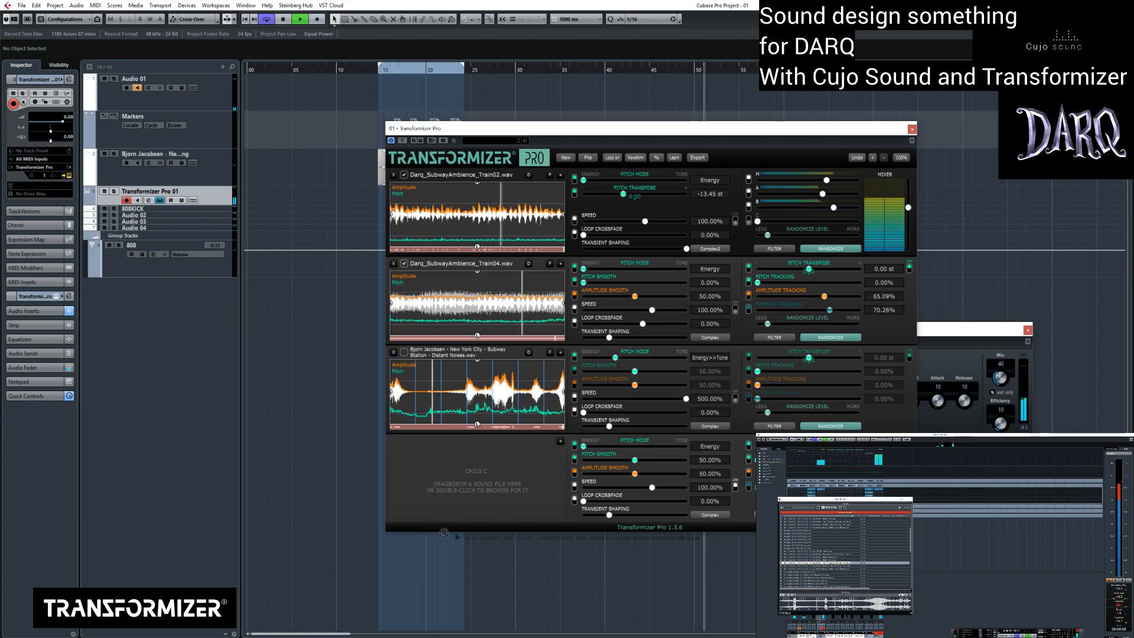
drag(809, 563, 513, 484)
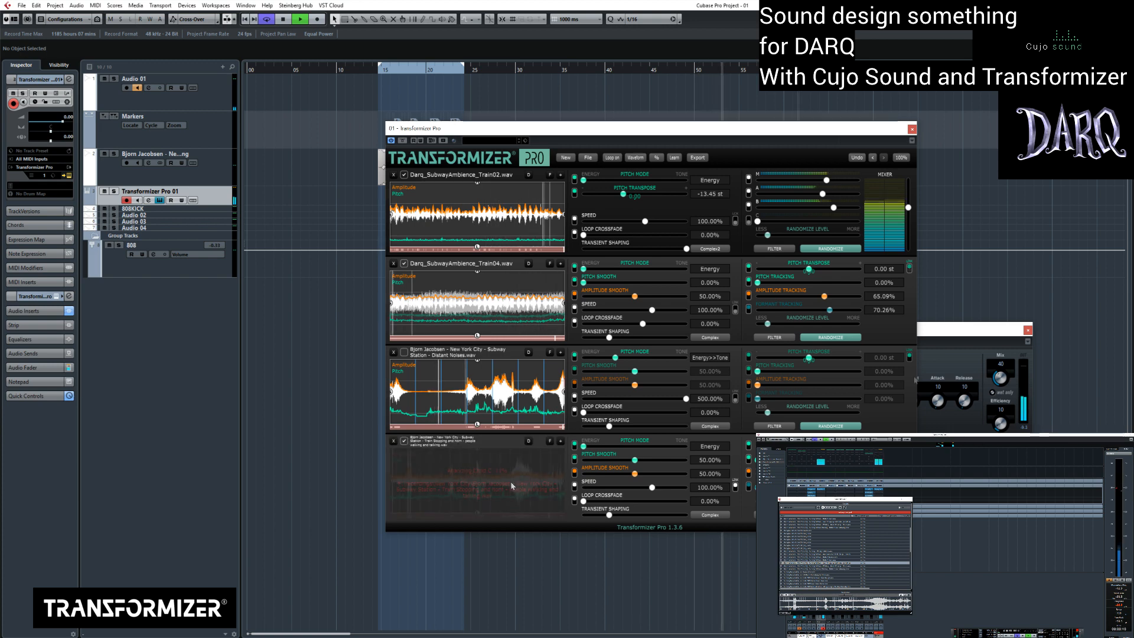
Step: Raise Child C's mixer gain to about Child B's level and listen to Child C alone
click(909, 268)
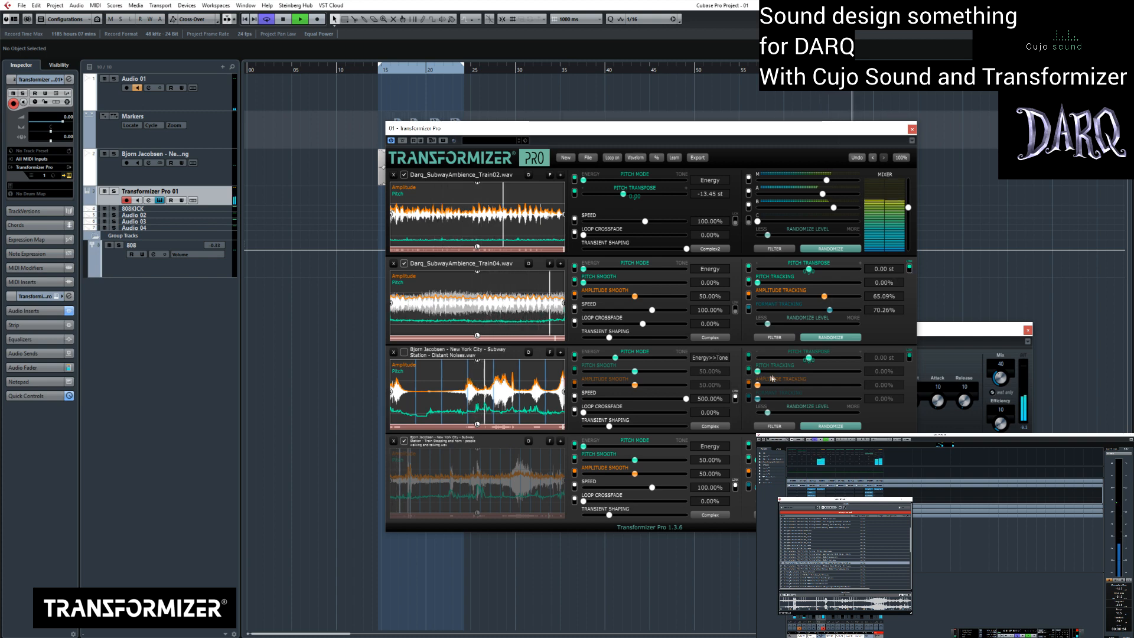
drag(758, 221, 835, 231)
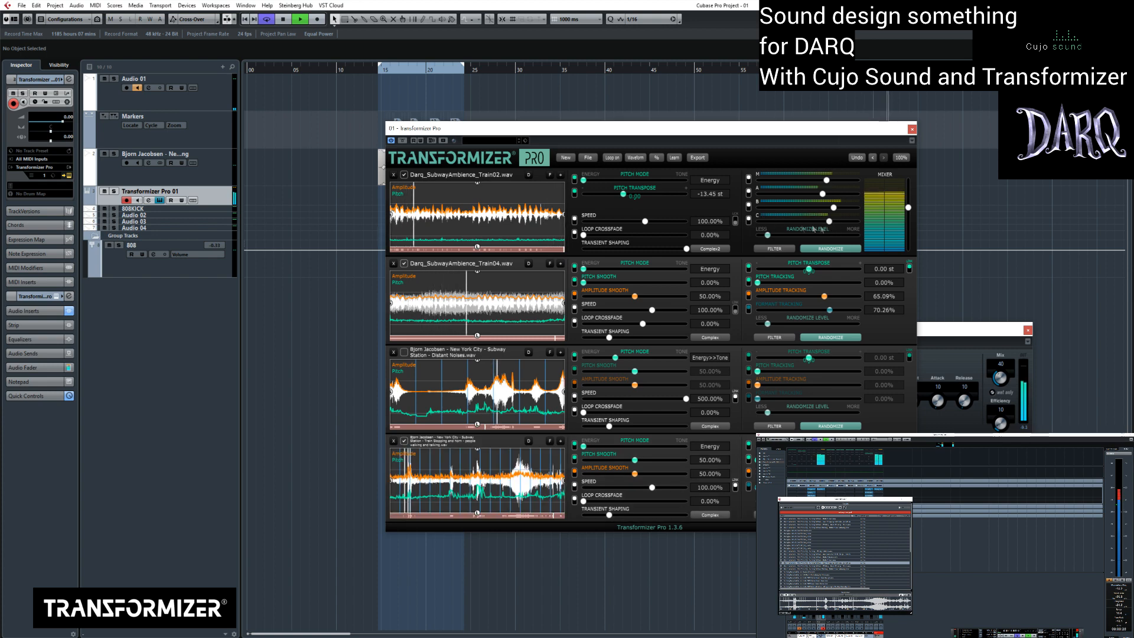
click(521, 481)
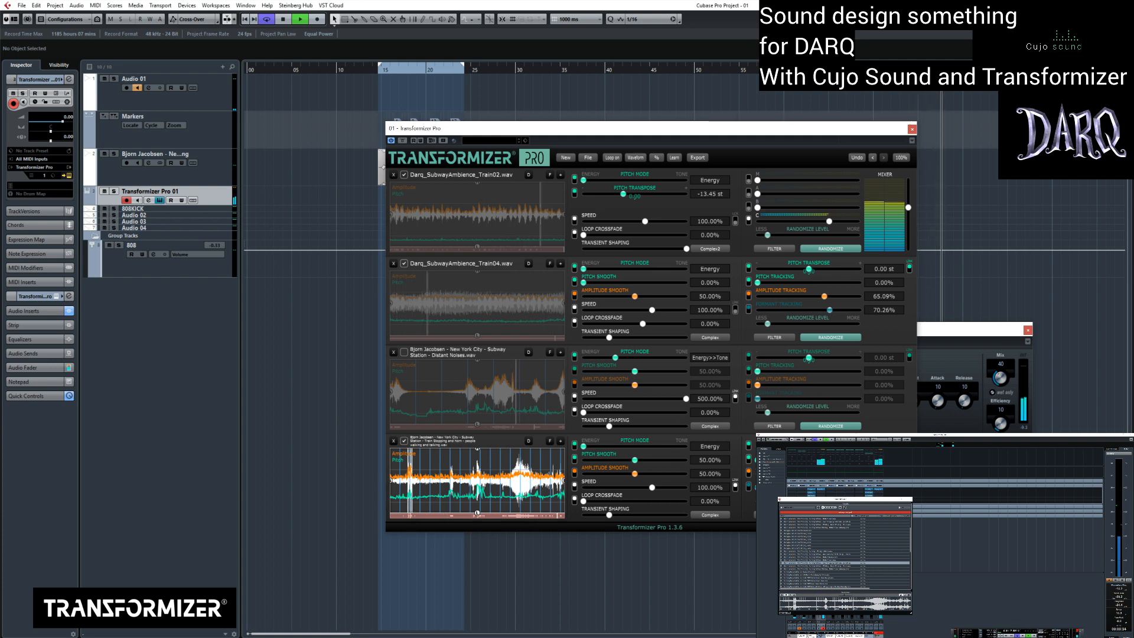
Step: Restore the other layers in the mix with lower master and Child A gains, and set Child C's Amplitude Smooth to 100%
drag(757, 207, 822, 193)
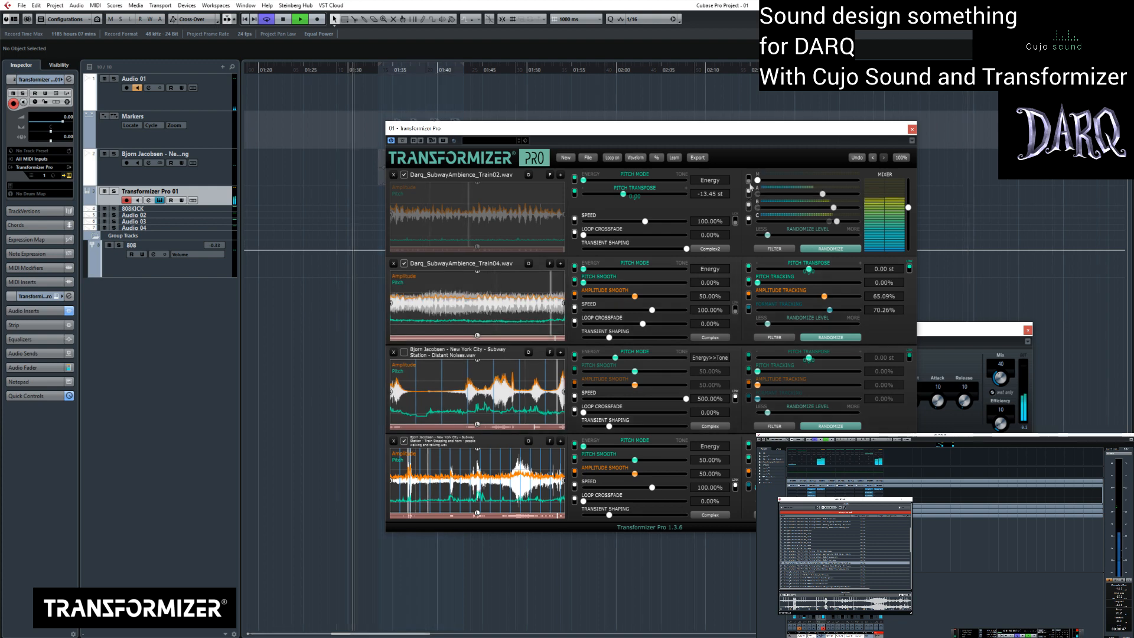
drag(757, 180, 808, 181)
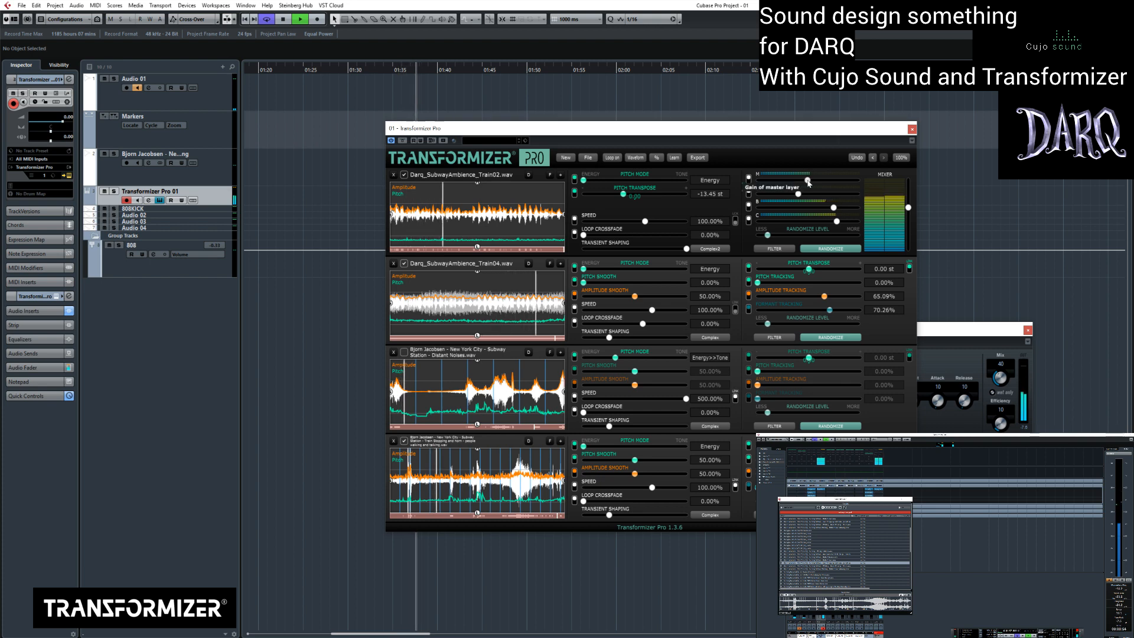
click(749, 219)
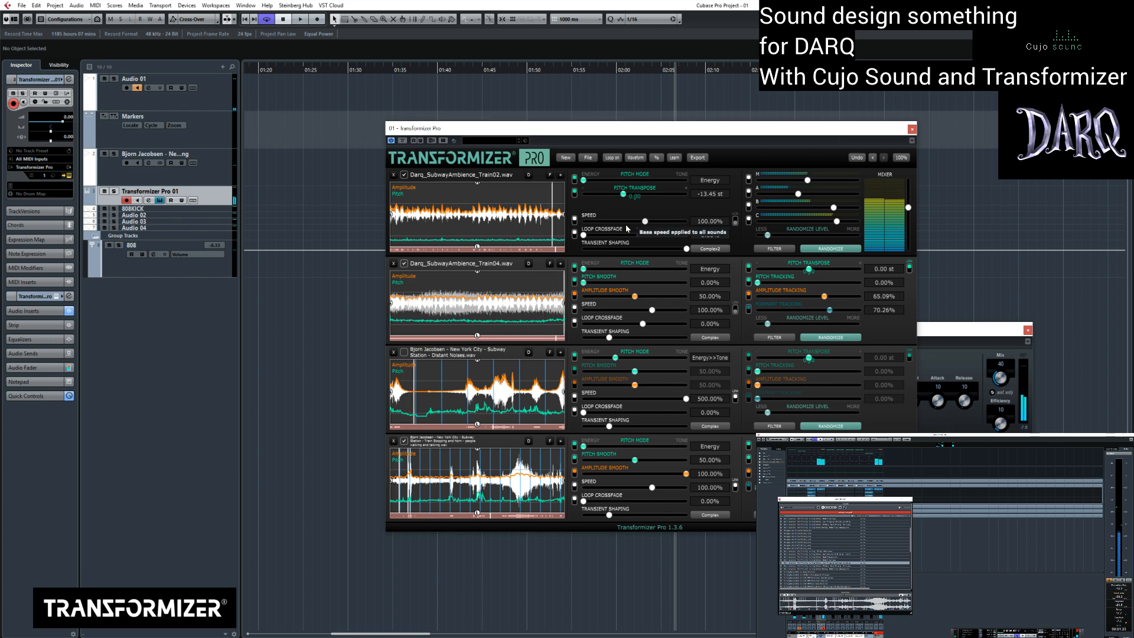
drag(808, 180, 792, 196)
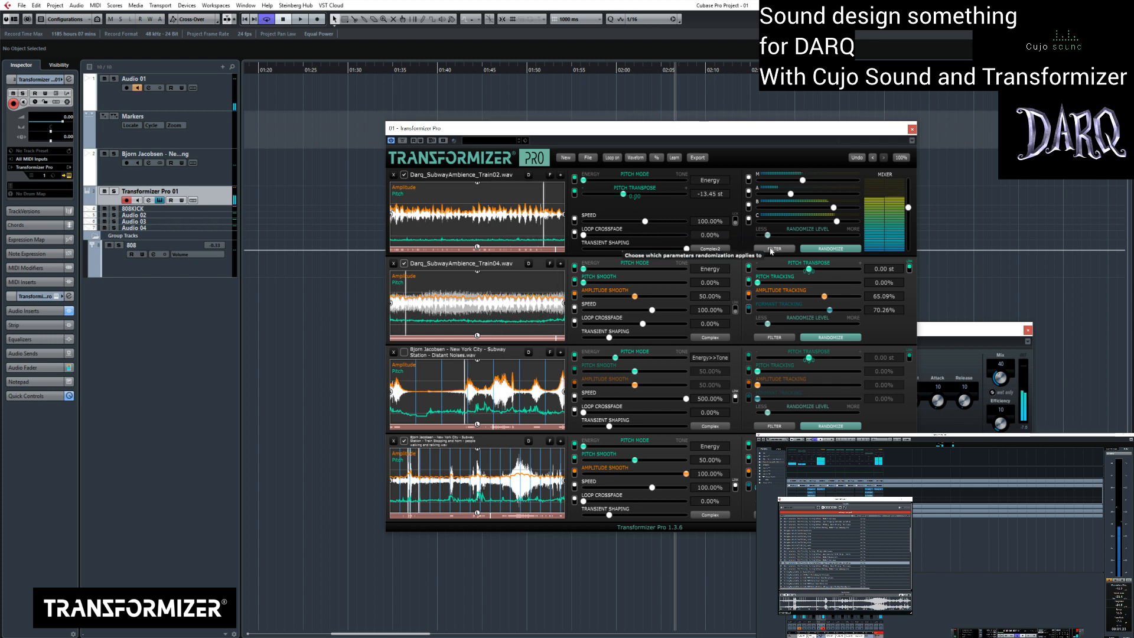
Step: Close the Transformizer Pro window and set the project's locator range from 01:00 to about 04:00
click(912, 131)
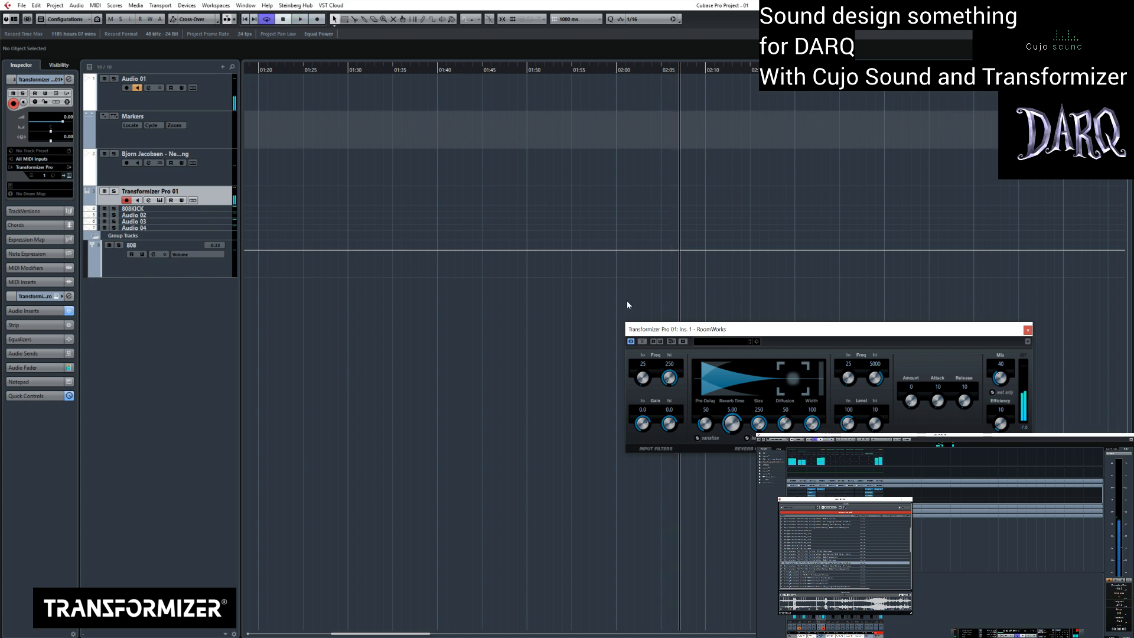
key(g)
key(g)
key(g)
key(g)
key(g)
key(g)
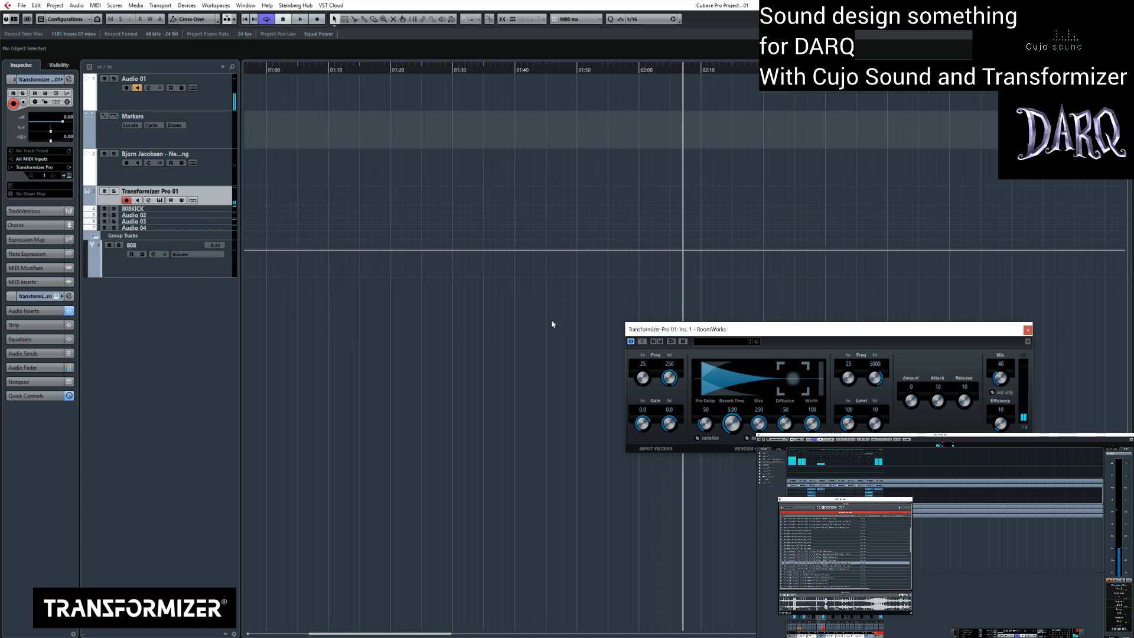
drag(289, 66, 369, 71)
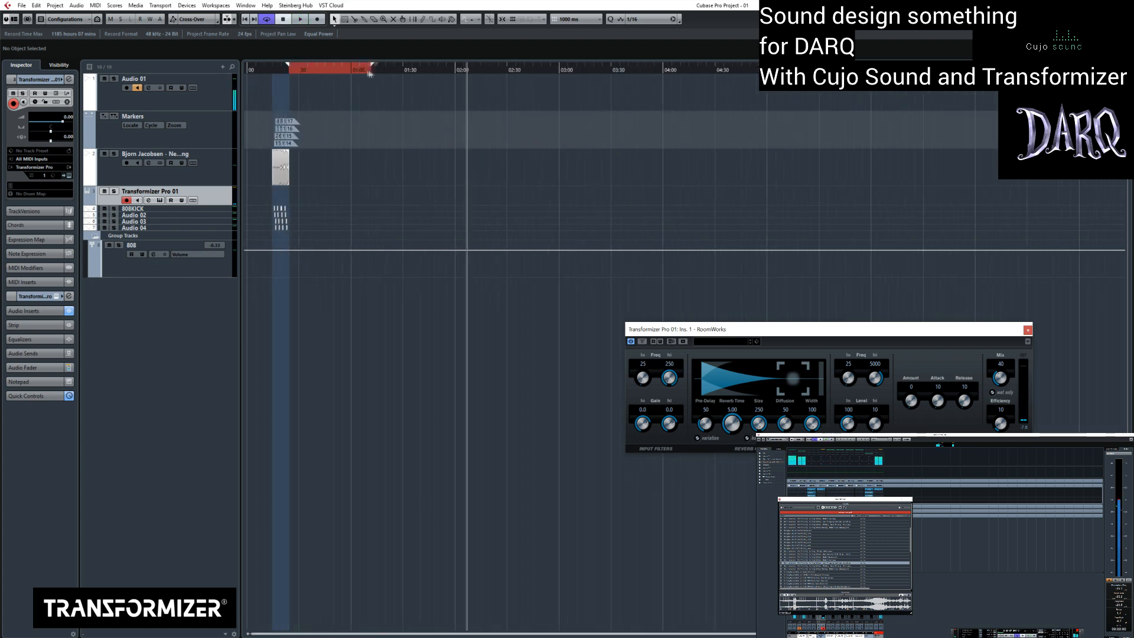
alt+click(664, 70)
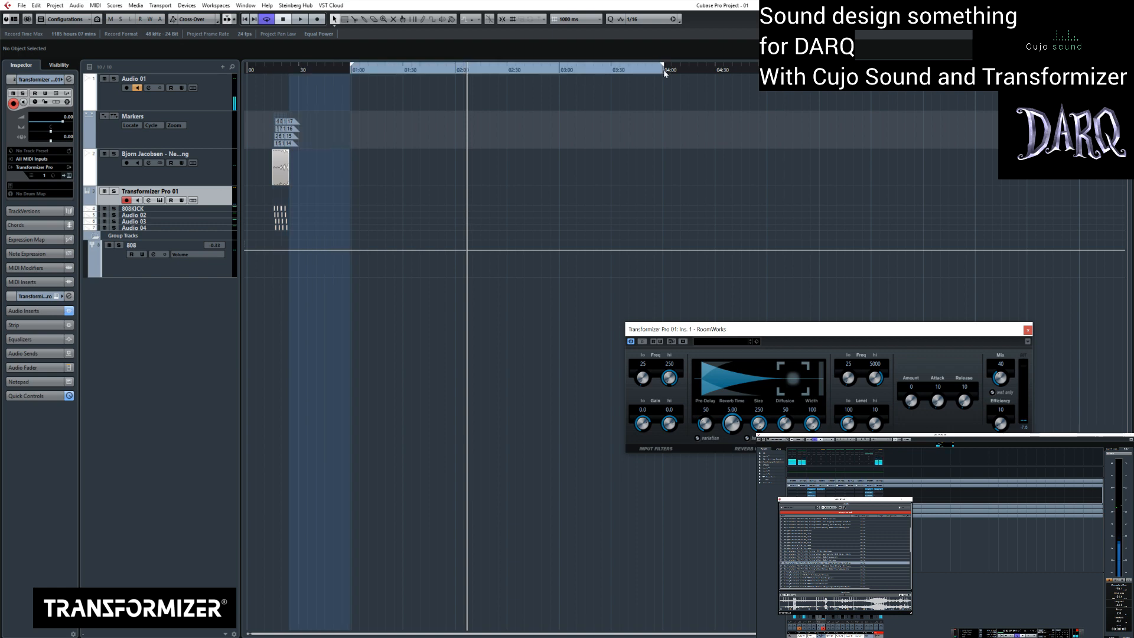
key(KP_1)
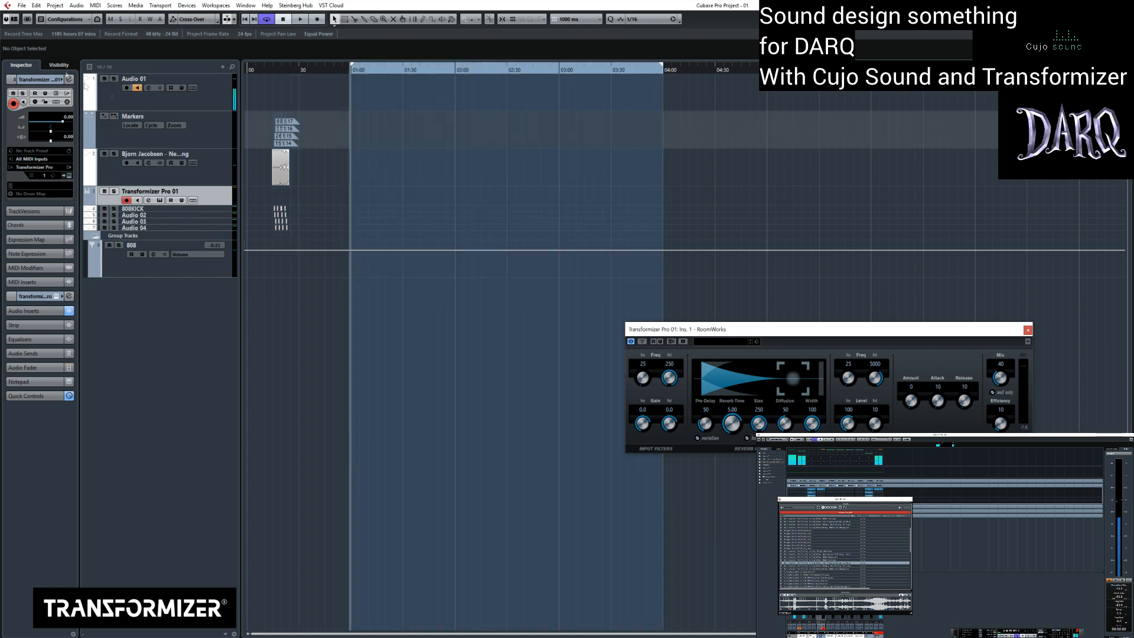
Step: Export the locator range as an audio mixdown named Darq_Transformizer_noises and import it into the project
click(21, 6)
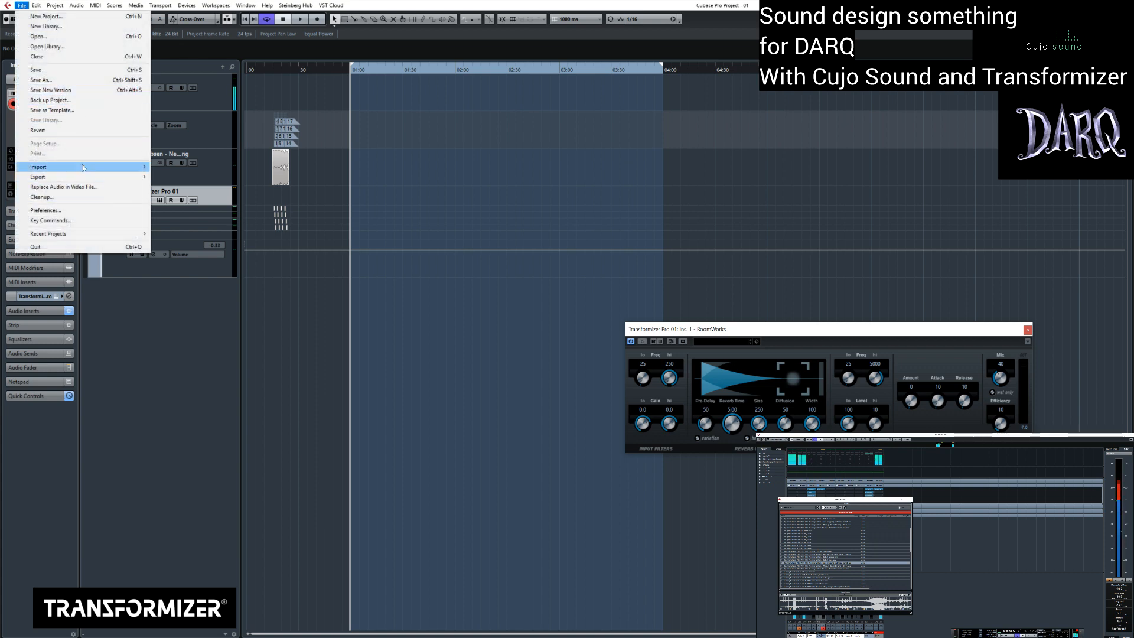
mouse_move(76, 181)
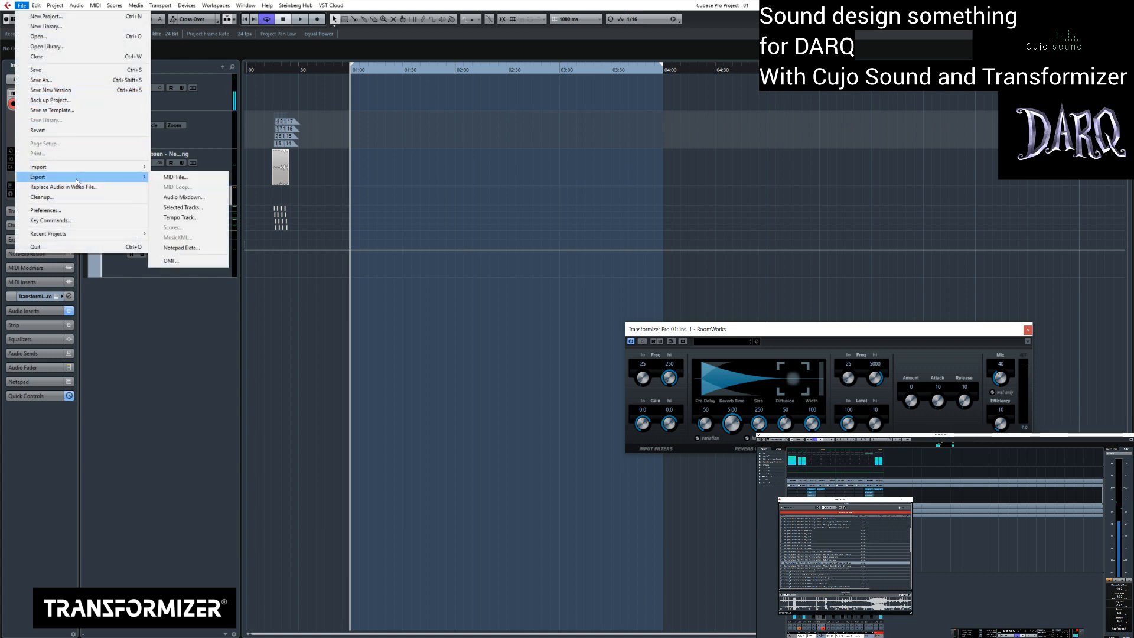
click(184, 197)
key(Return)
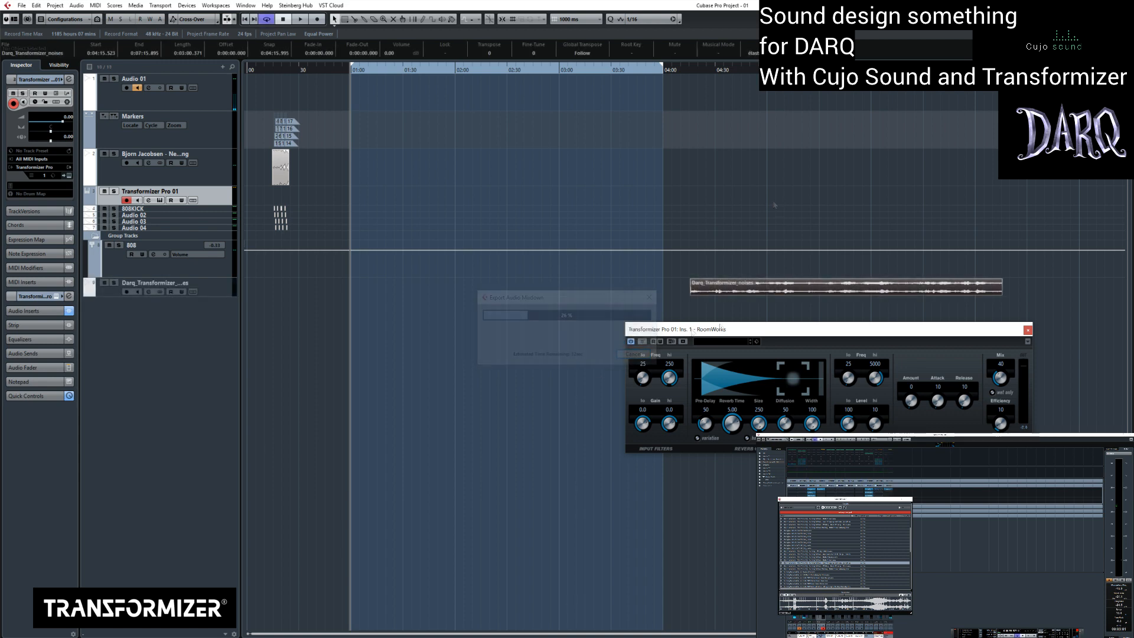
Step: Close the RoomWorks window, mute the Transformizer Pro track, and set the locator range to start at the exported clip
click(1024, 331)
click(817, 358)
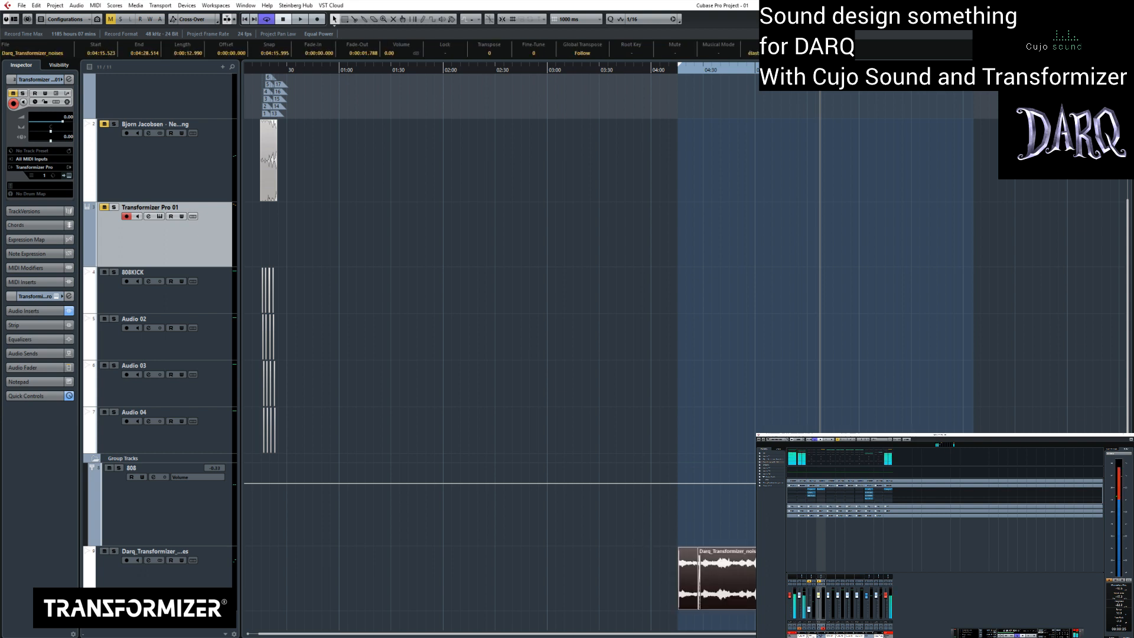
drag(697, 115, 693, 84)
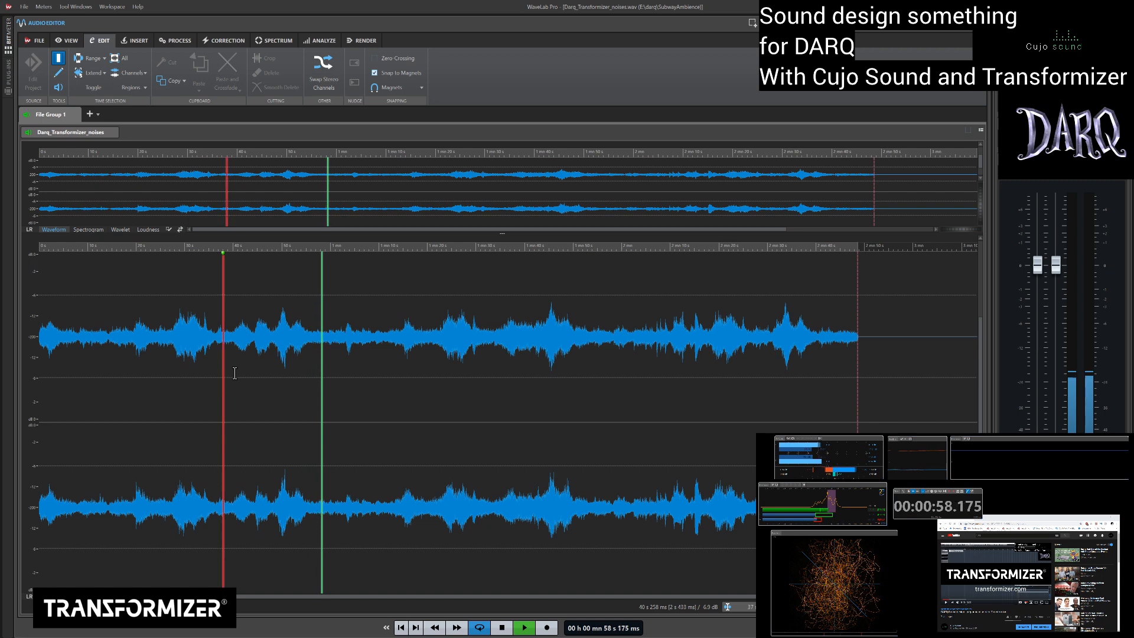
Step: In WaveLab, audition Darq_Transformizer_noises from several points between about 1 min and 2 min 8 s
click(345, 349)
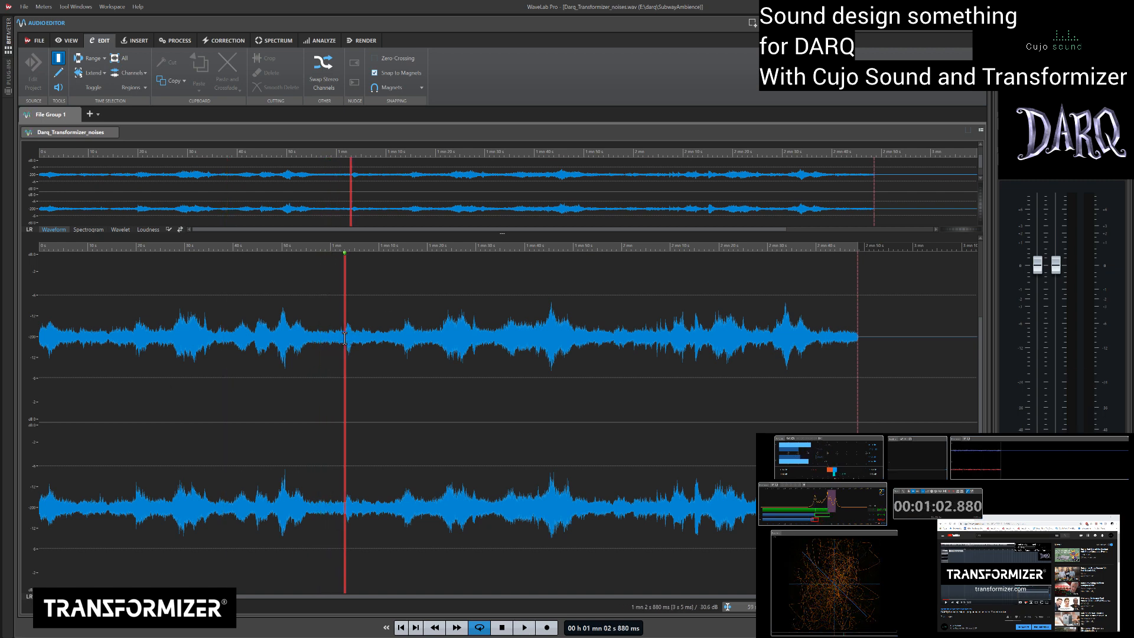
click(451, 340)
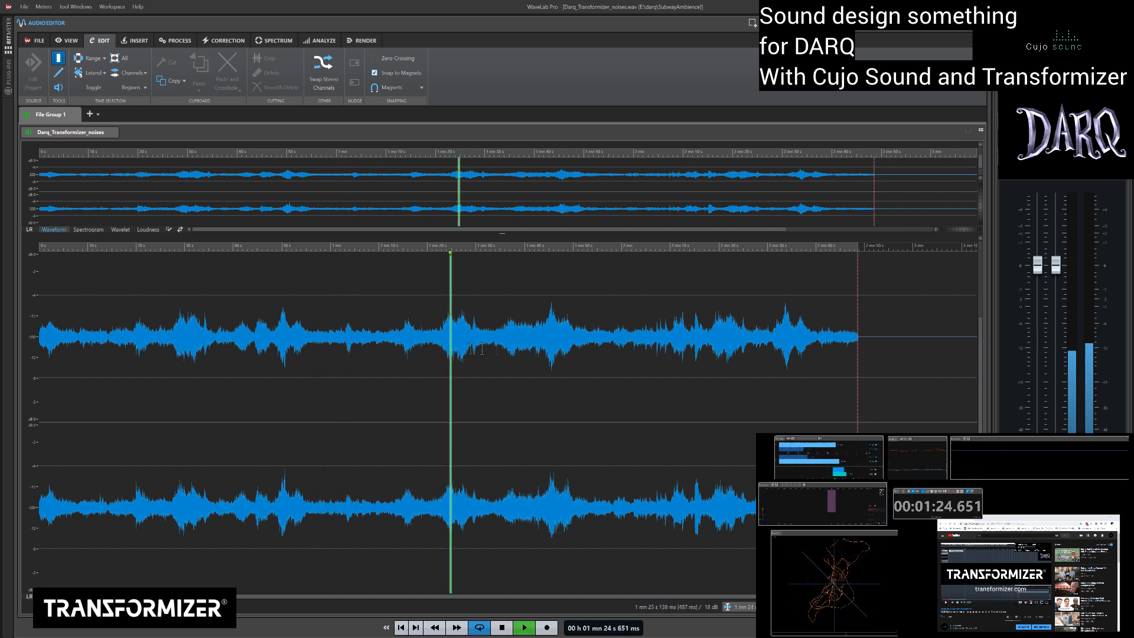
click(526, 338)
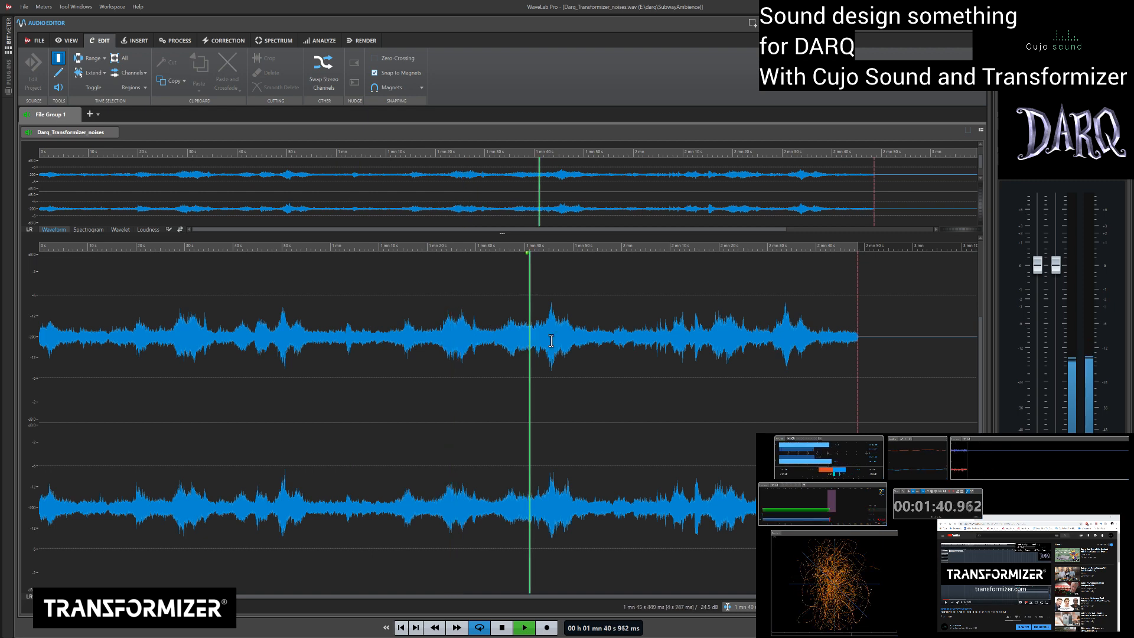
click(551, 341)
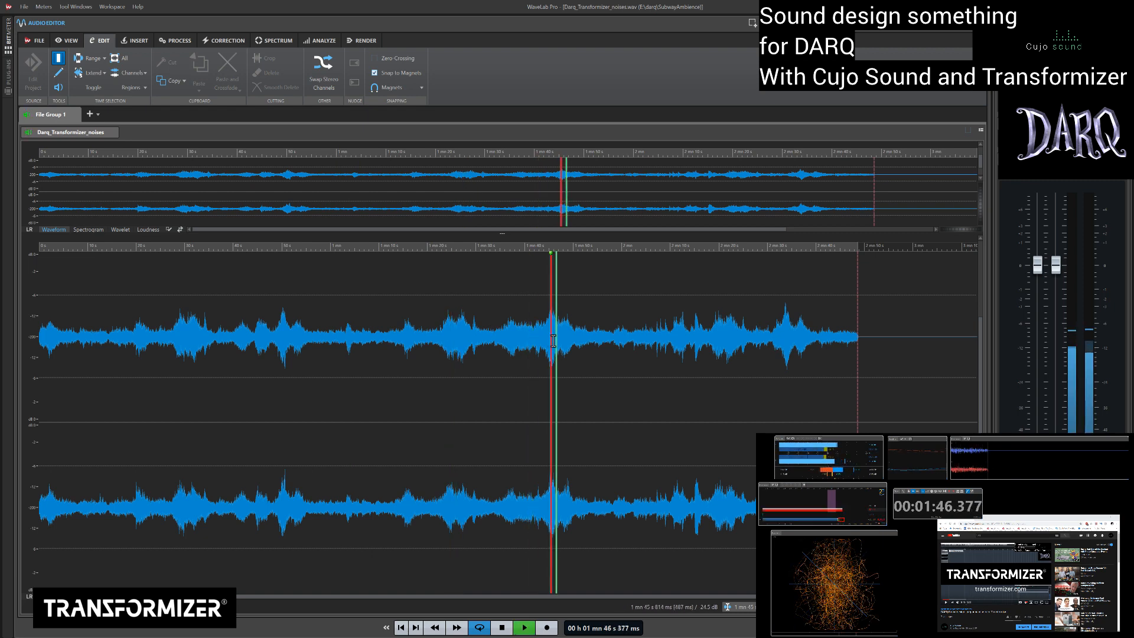
click(659, 346)
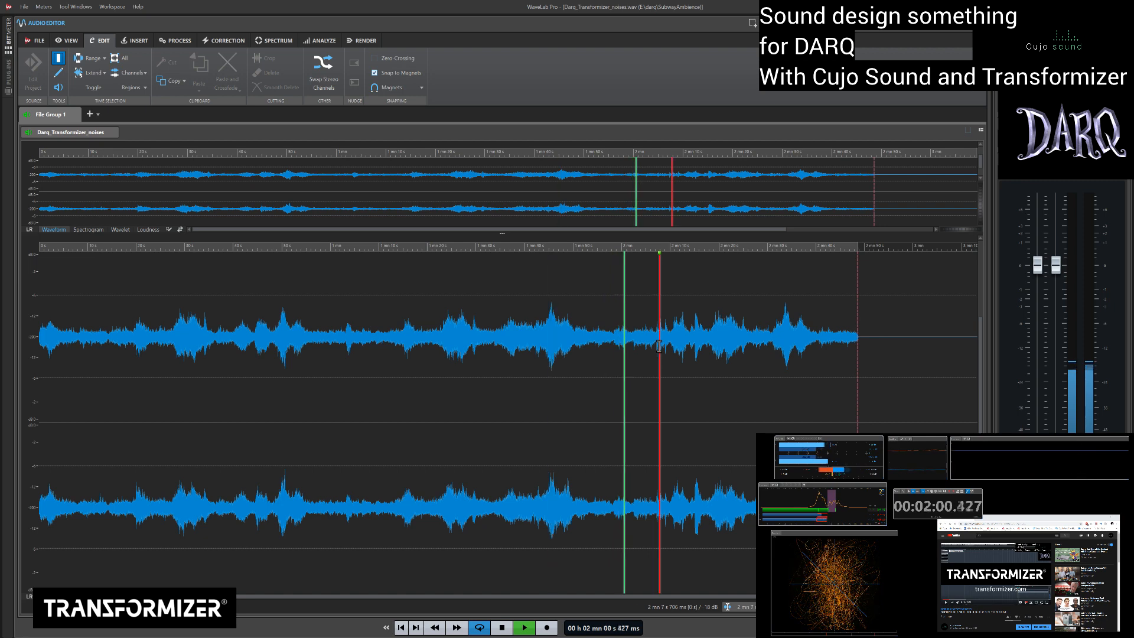